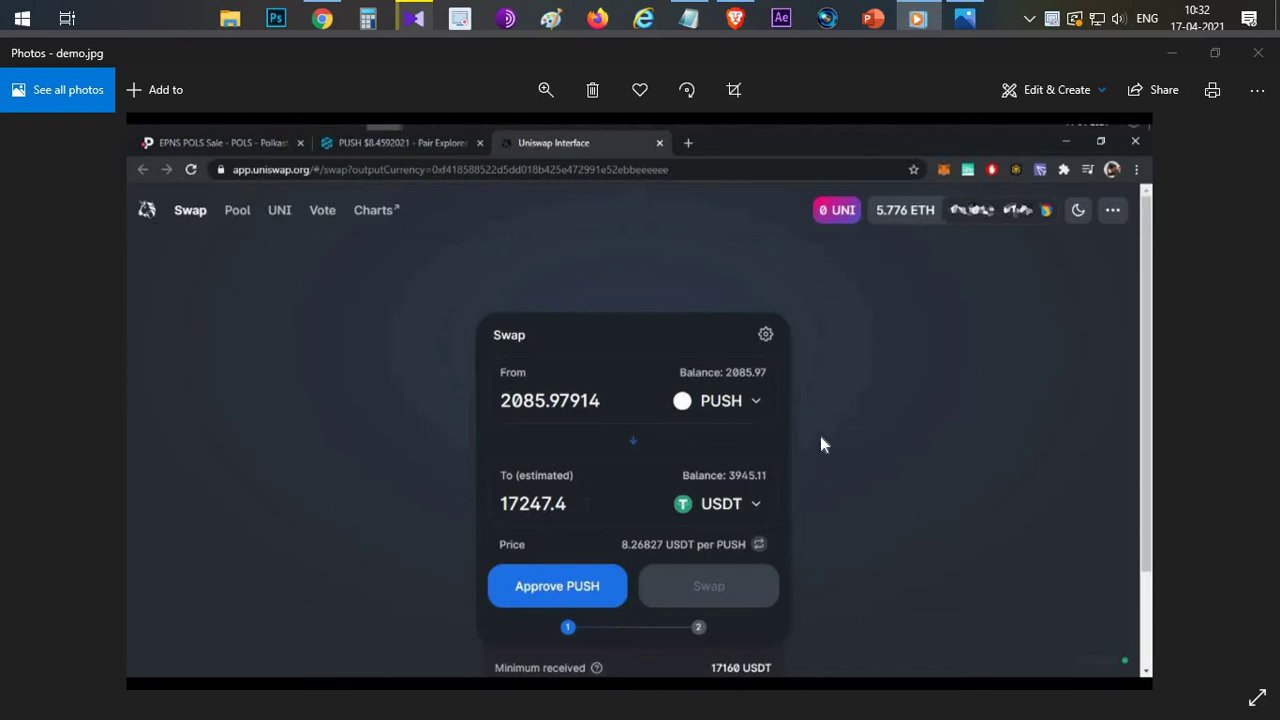
- Reverse the swap direction and fill in the full 2085.97914 PUSH balance
double_click(621, 537)
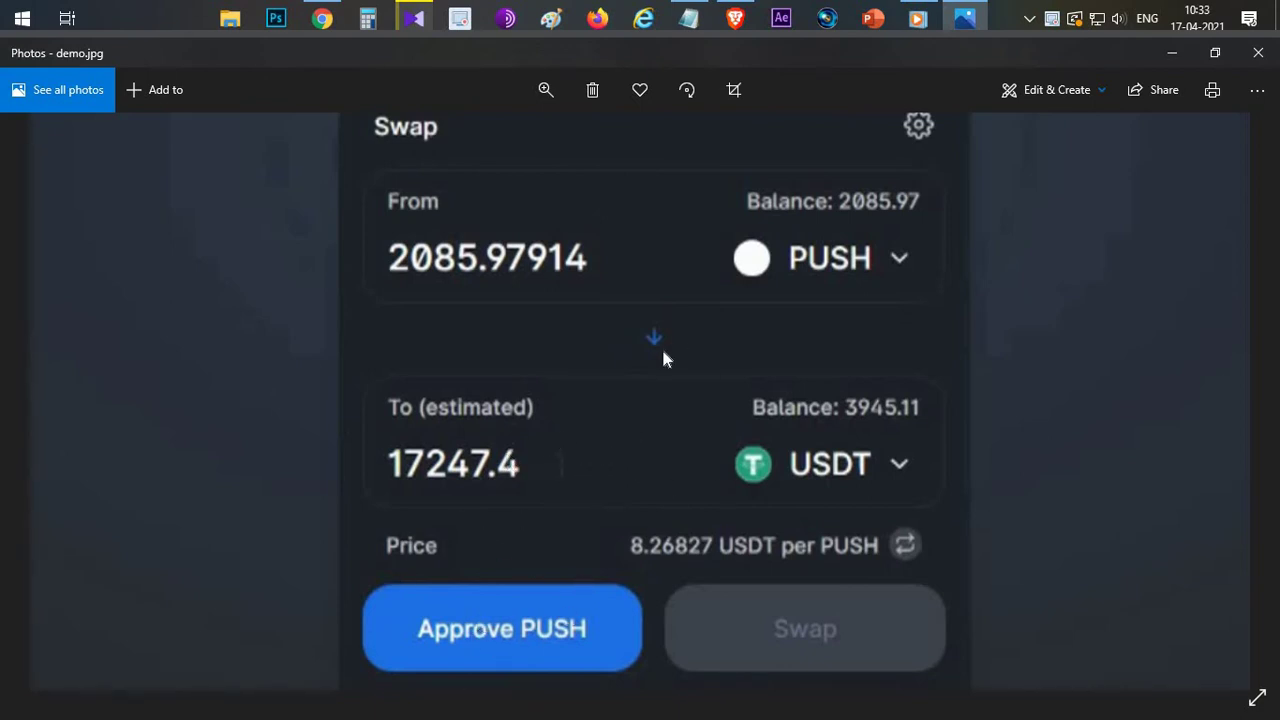
scroll(663, 357, down, 3)
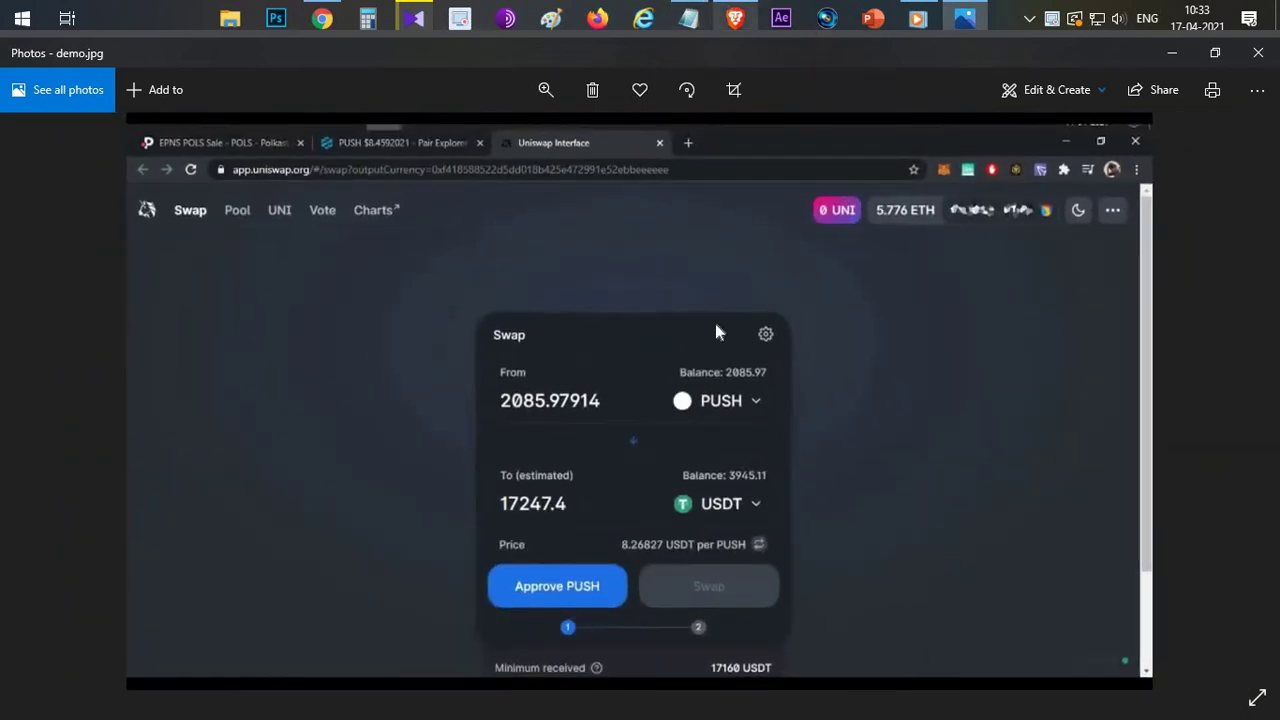
click(735, 18)
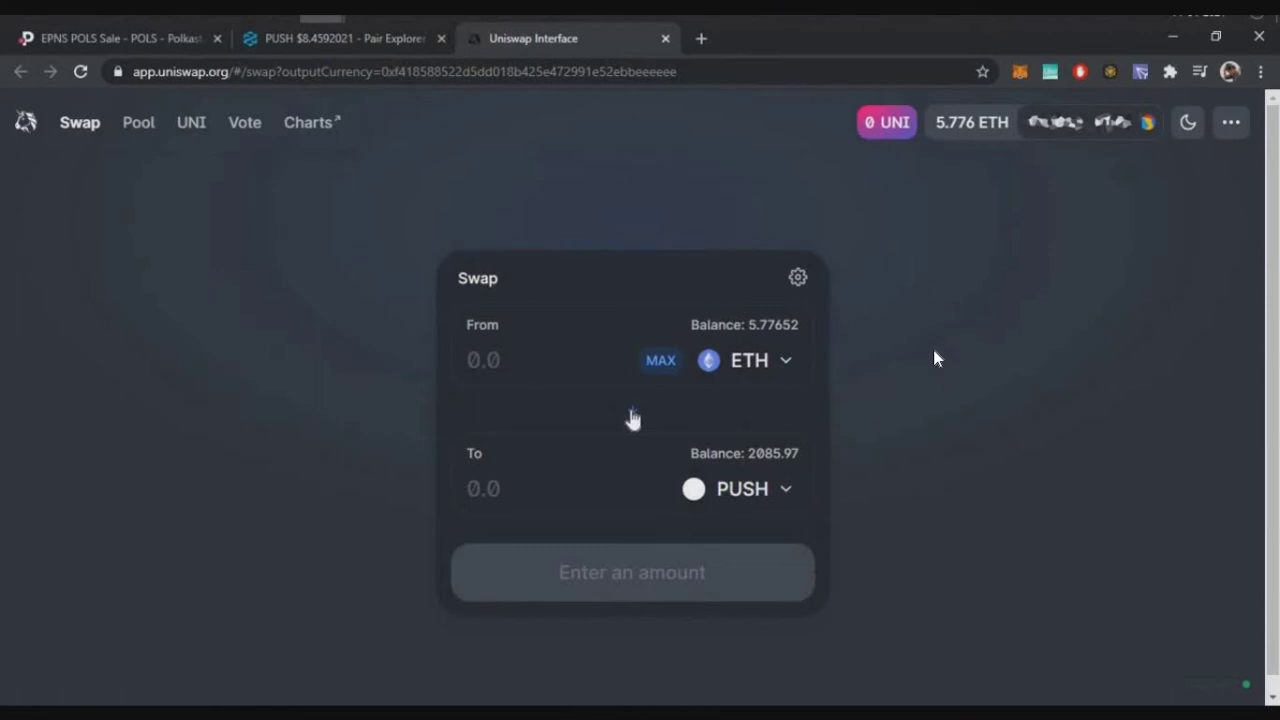
click(632, 412)
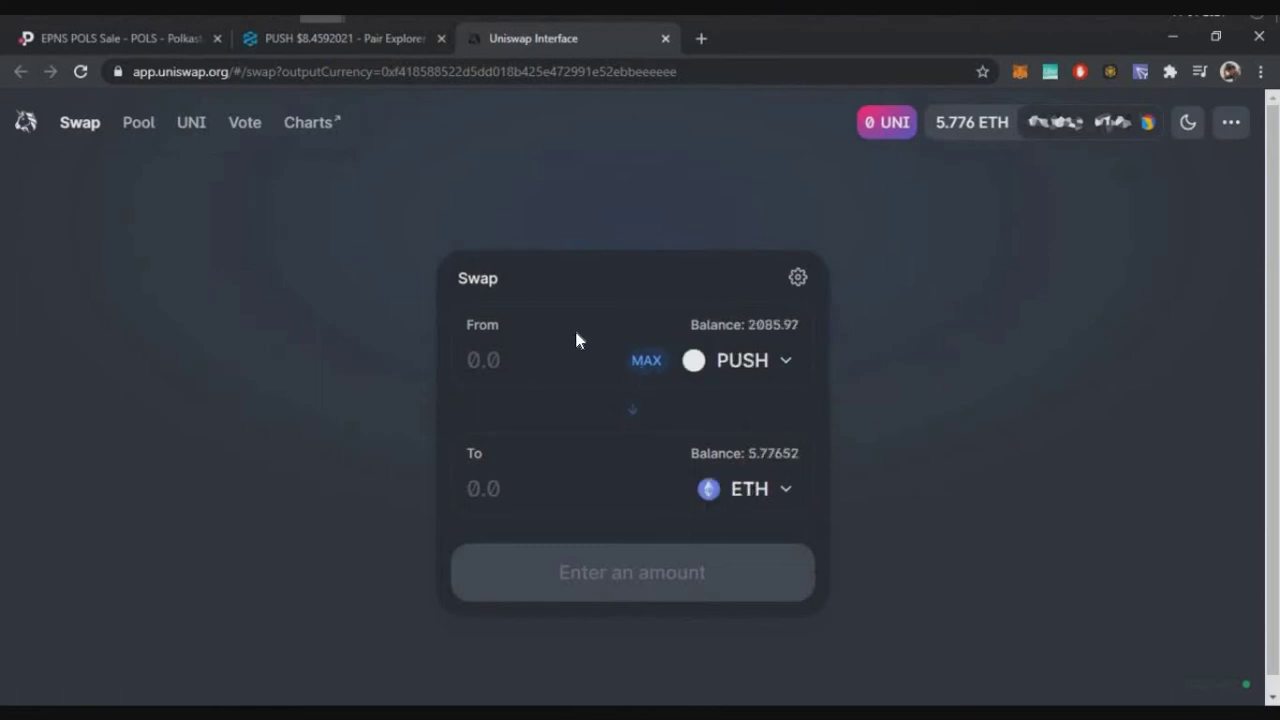
click(646, 360)
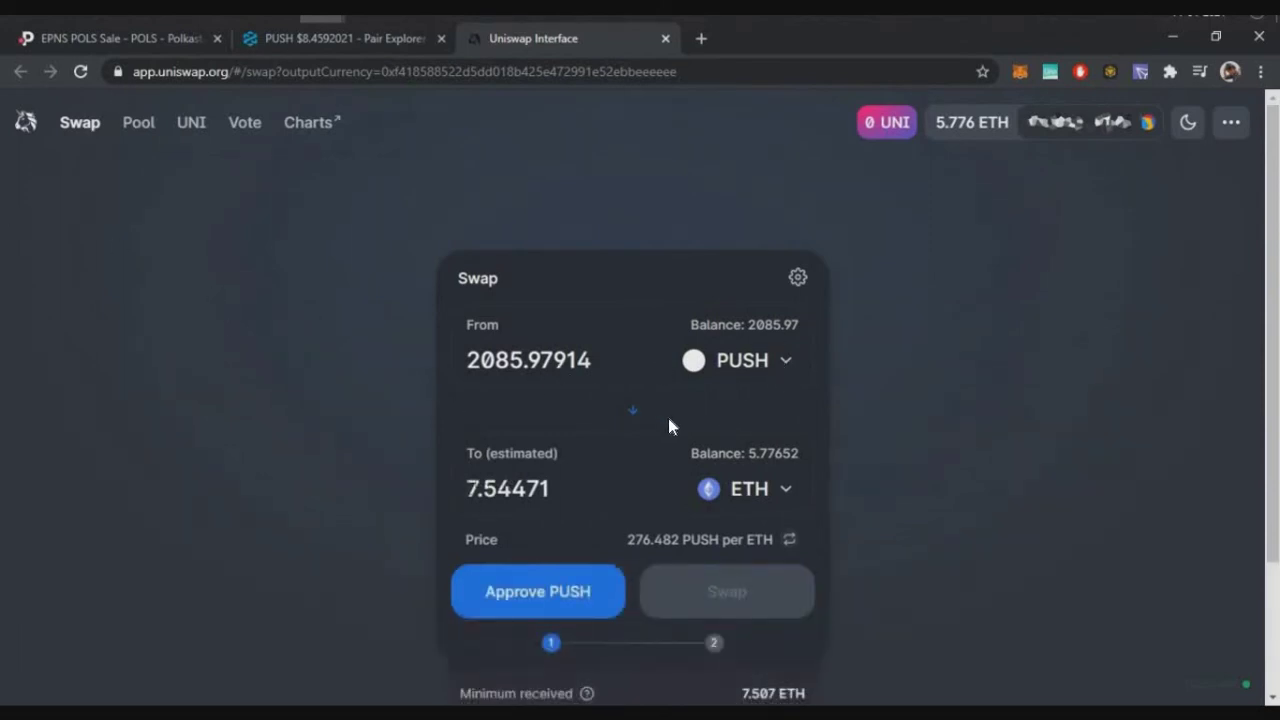
- Switch the output token to USDT for an estimated 17247.4 USDT, priced as USDT per PUSH
drag(500, 489, 467, 489)
click(785, 489)
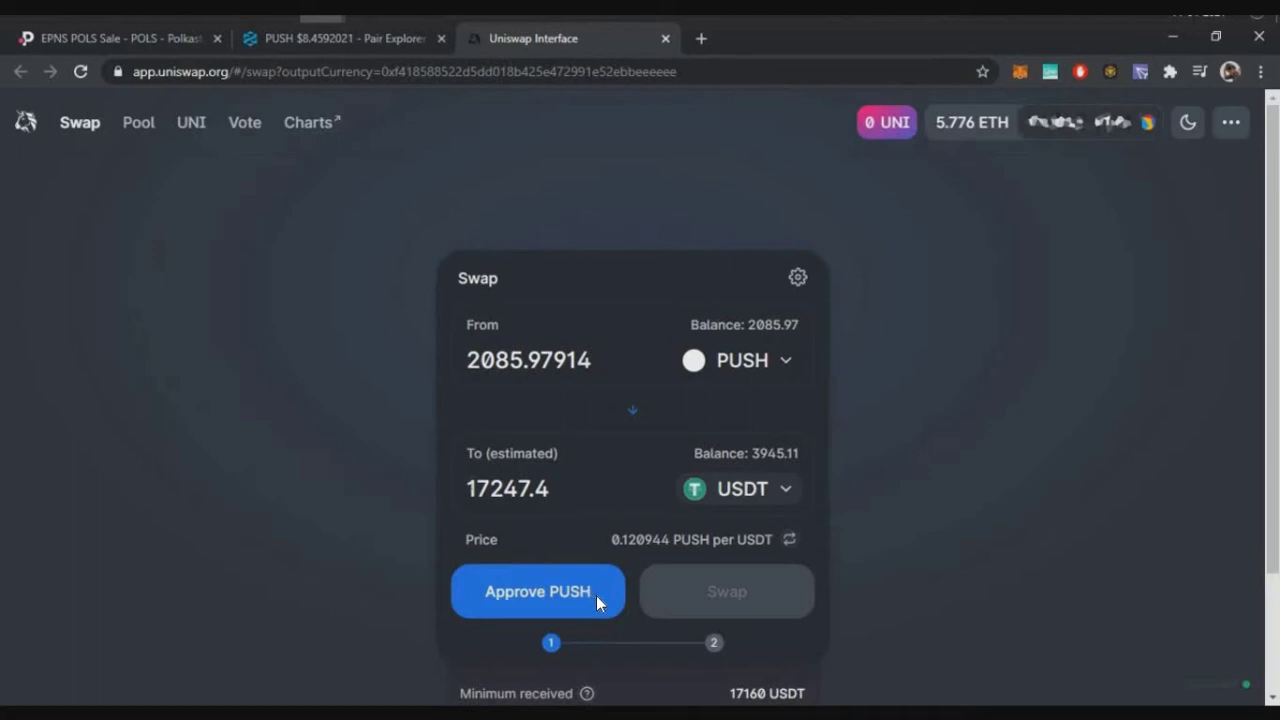
key(Tab)
click(790, 540)
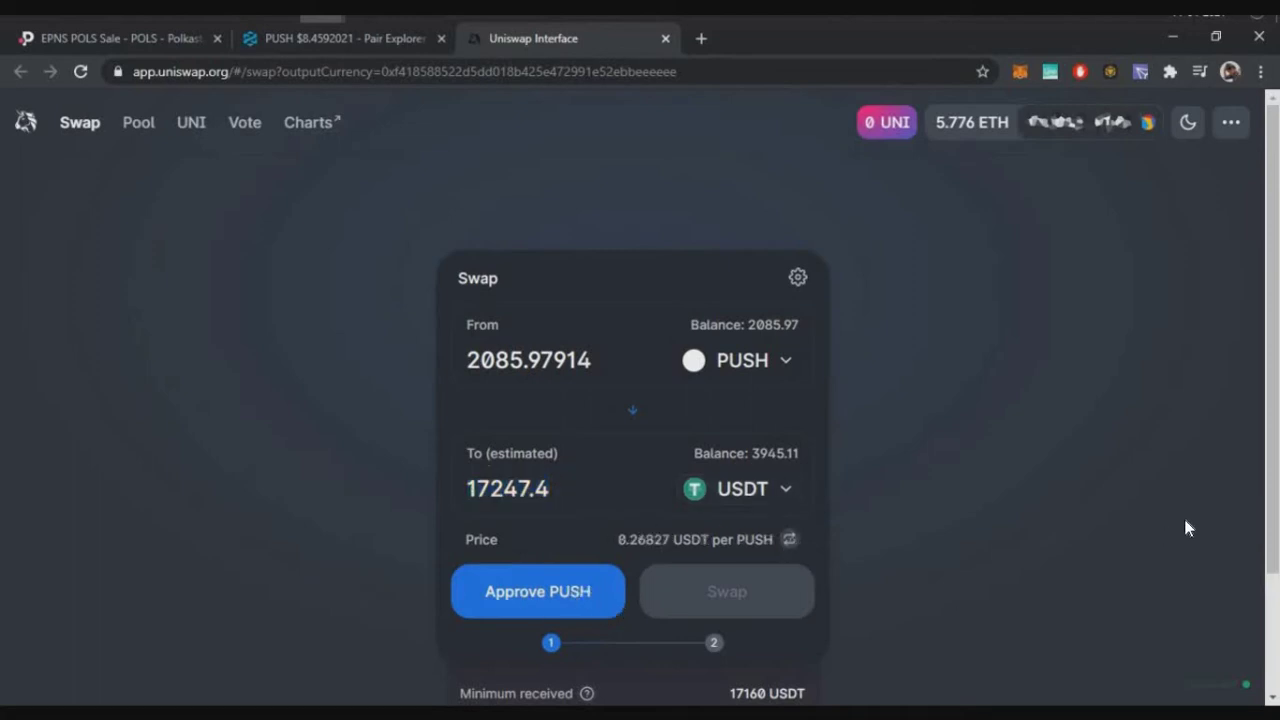
- Approve PUSH for the swap, choosing MetaMask's Fast gas fee of 0.00714 ETH before confirming
click(508, 596)
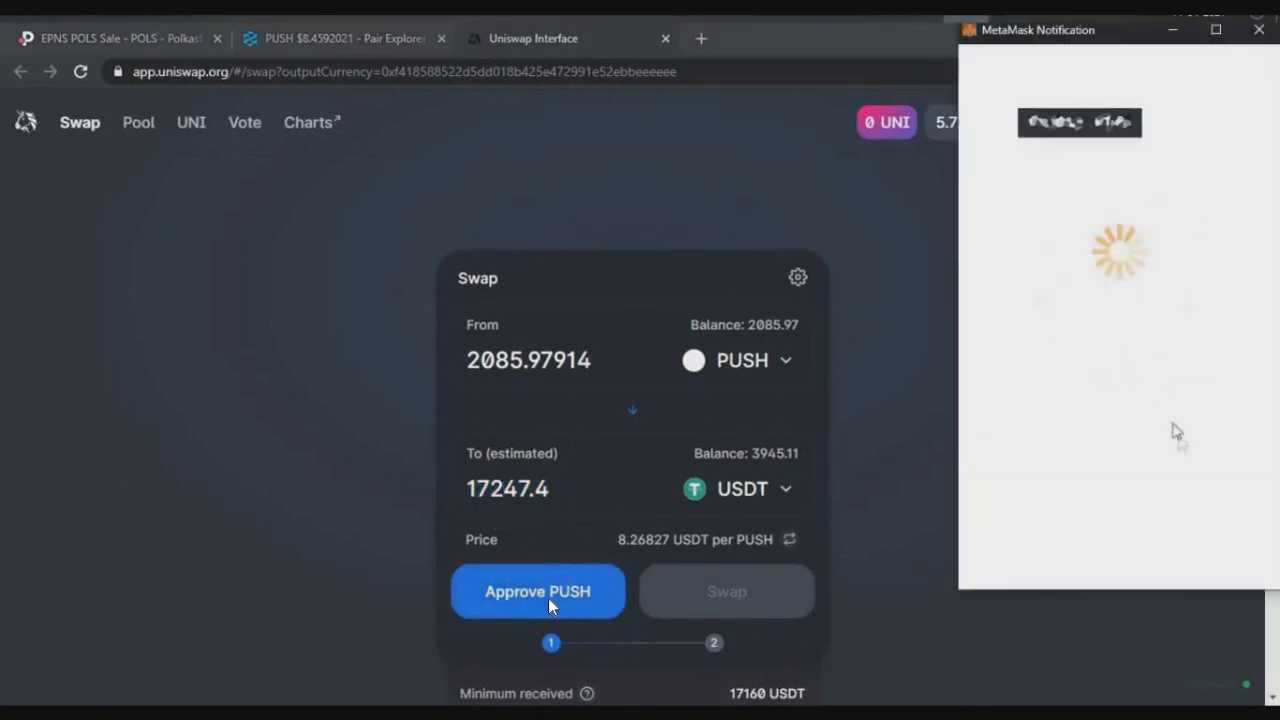
click(1238, 447)
click(1242, 558)
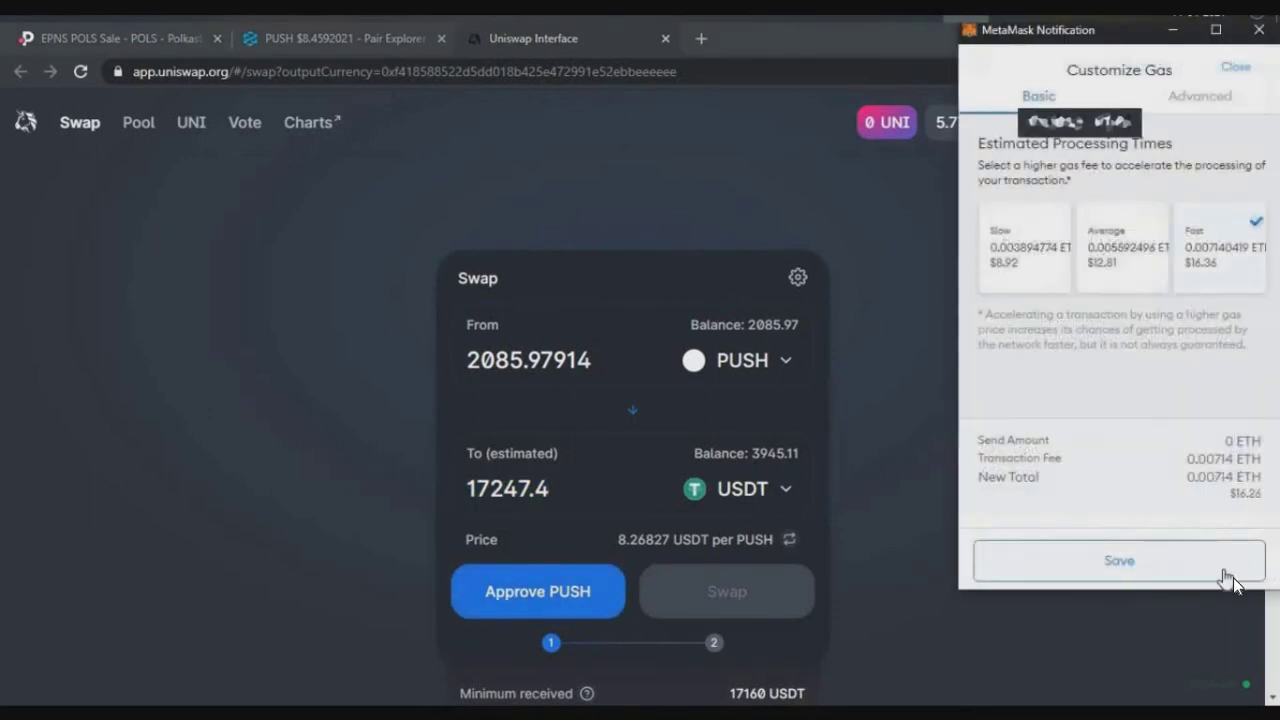
click(1222, 590)
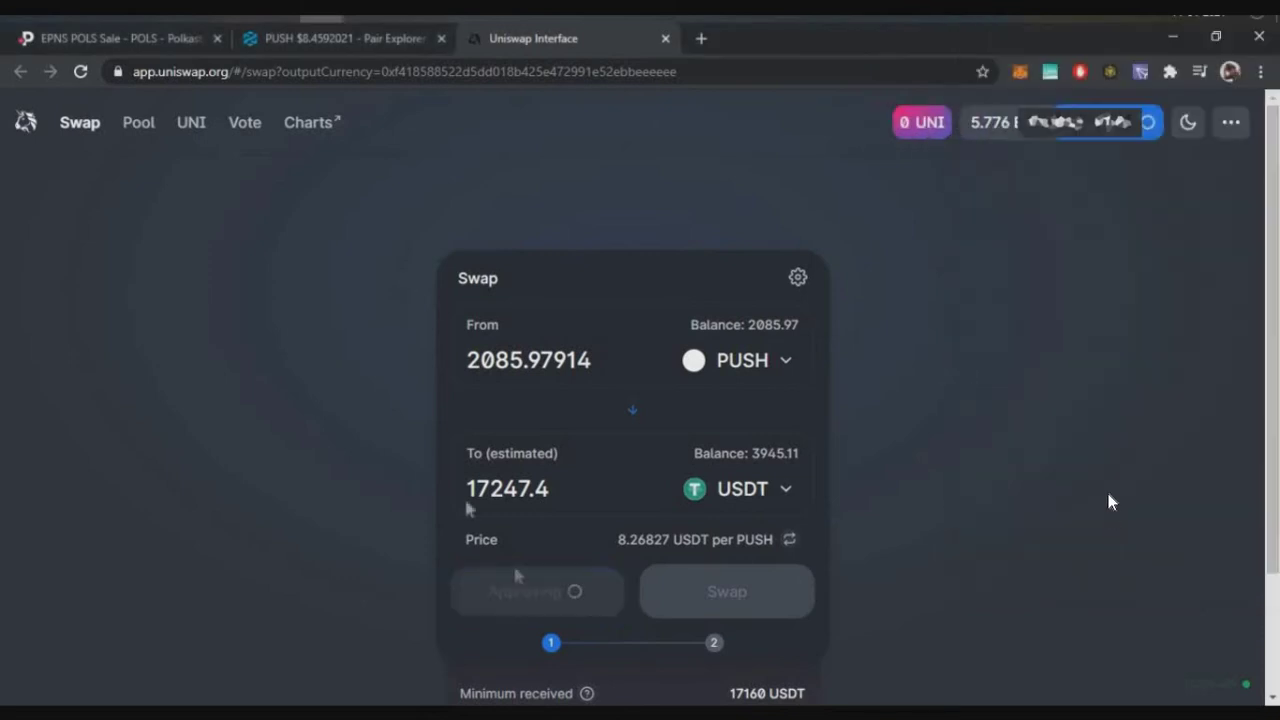
scroll(337, 420, down, 1)
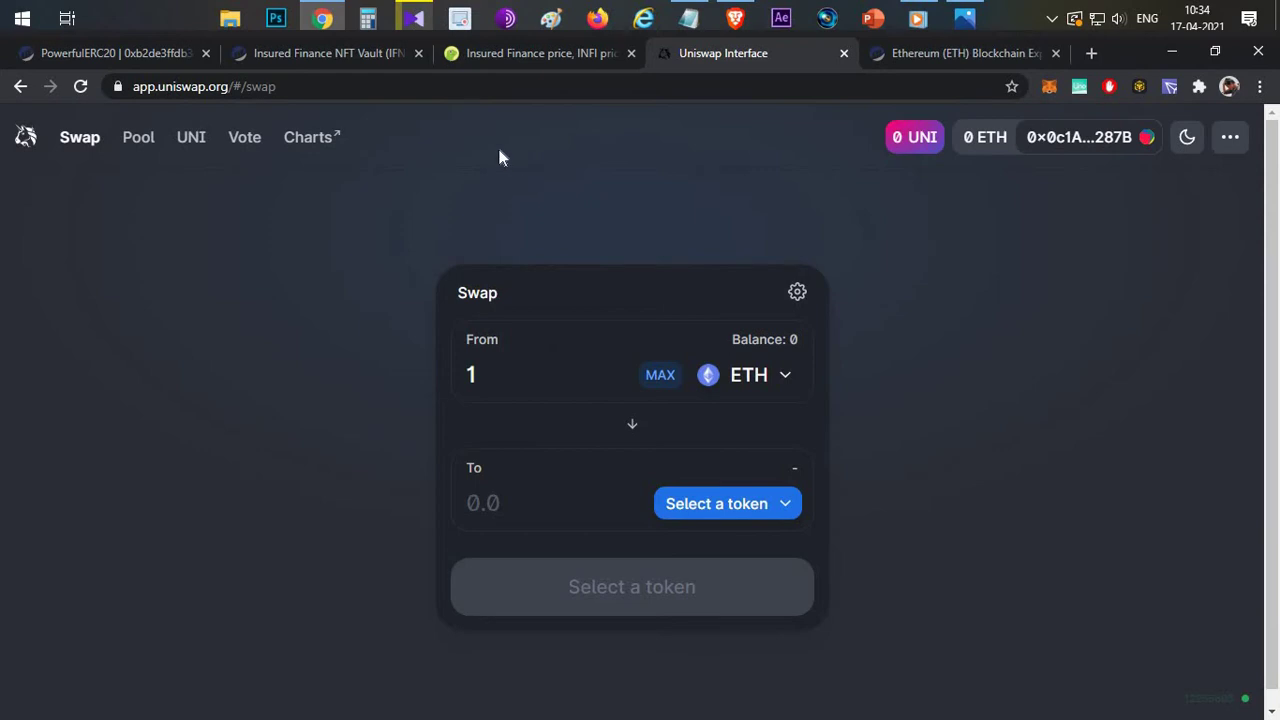
- Copy the contract address from the Insured Finance NFT Vault token page, then go back to Uniswap
click(352, 55)
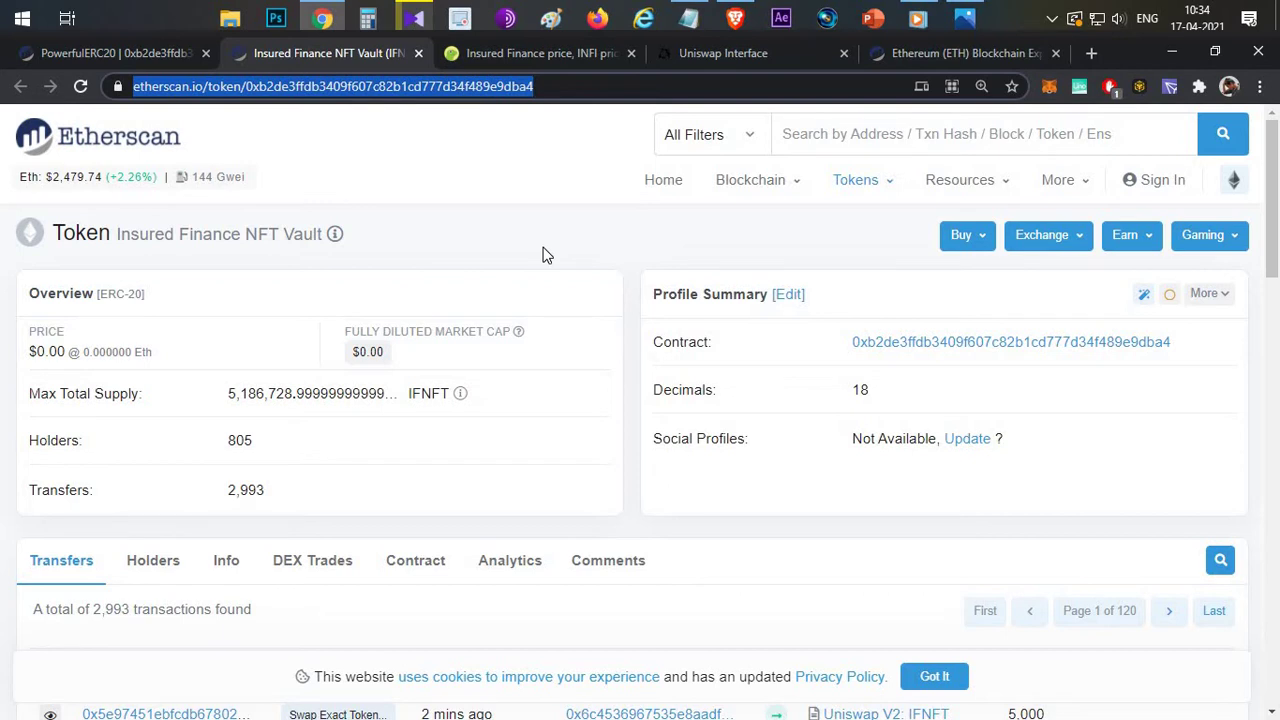
mouse_move(966, 343)
click(1184, 342)
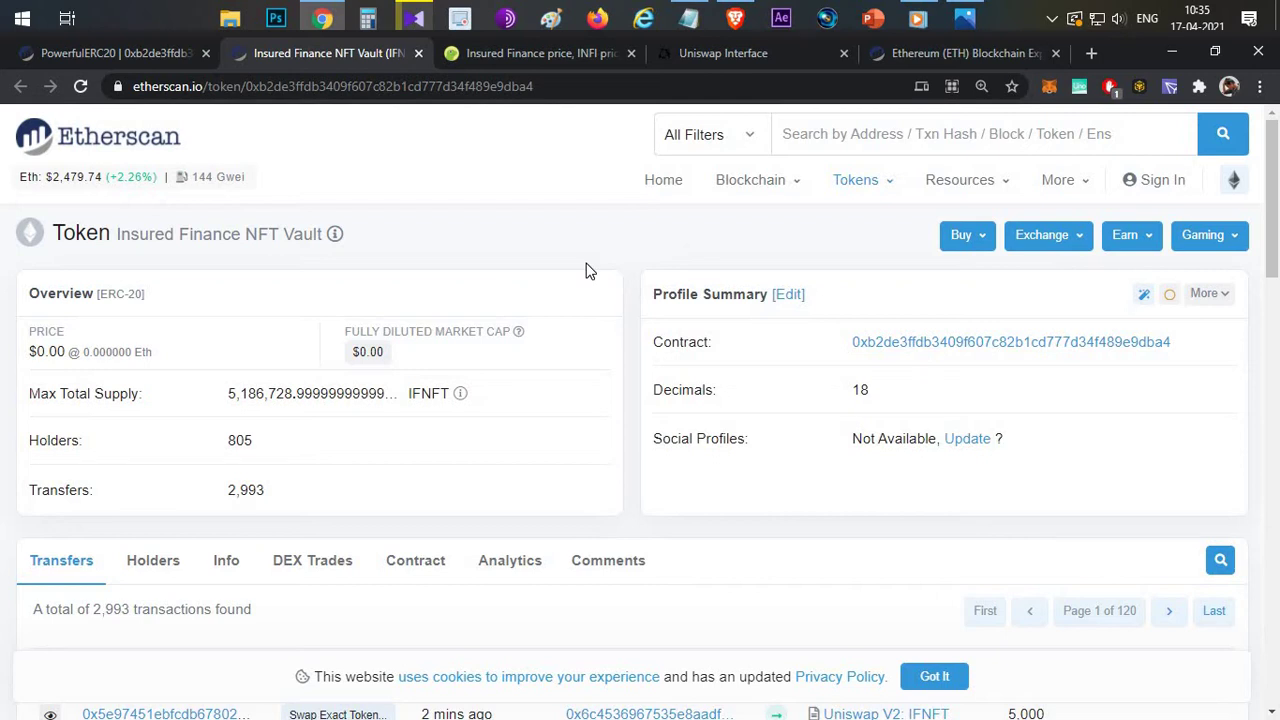
click(1185, 342)
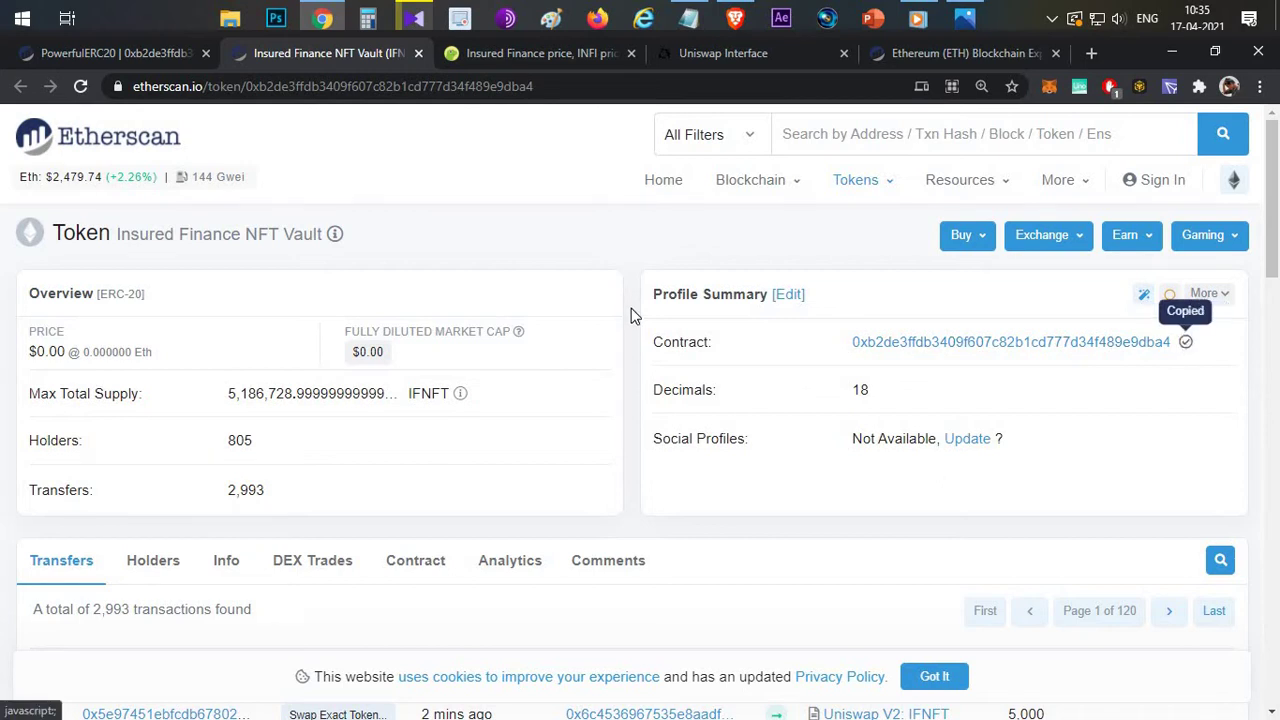
click(728, 42)
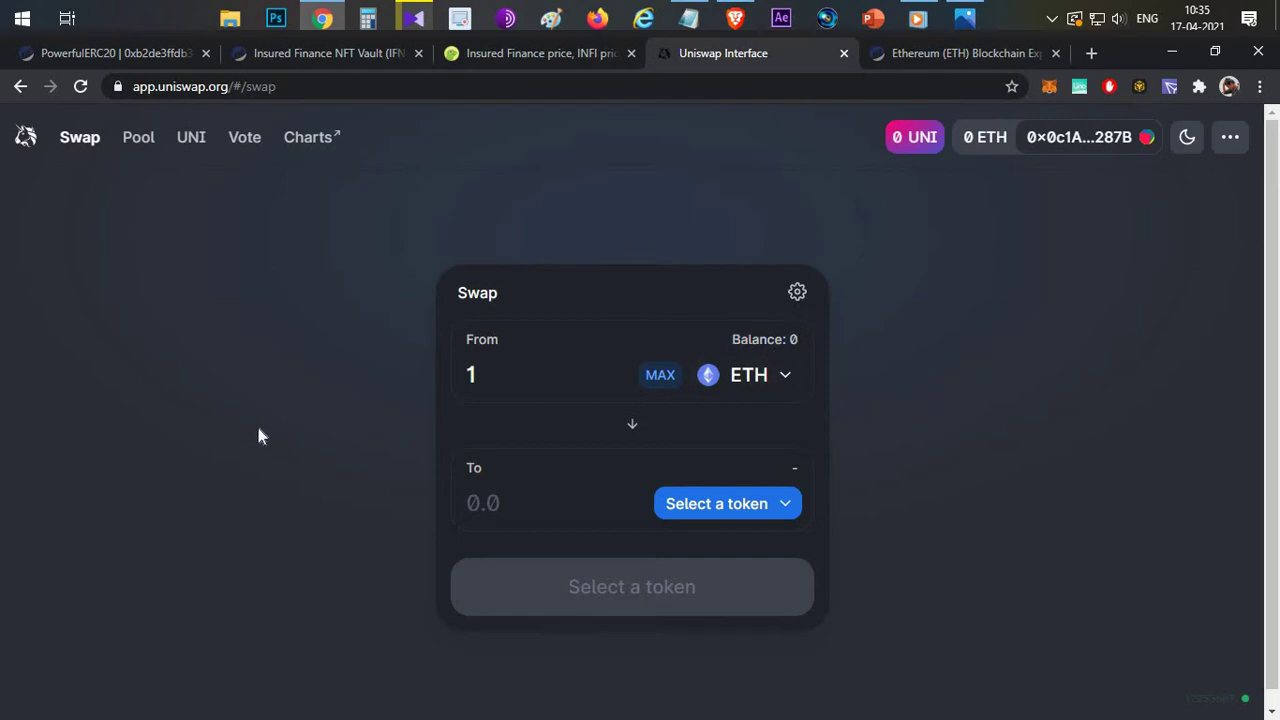
- Copy the contract address again and search for it from Etherscan's home page search box
click(349, 56)
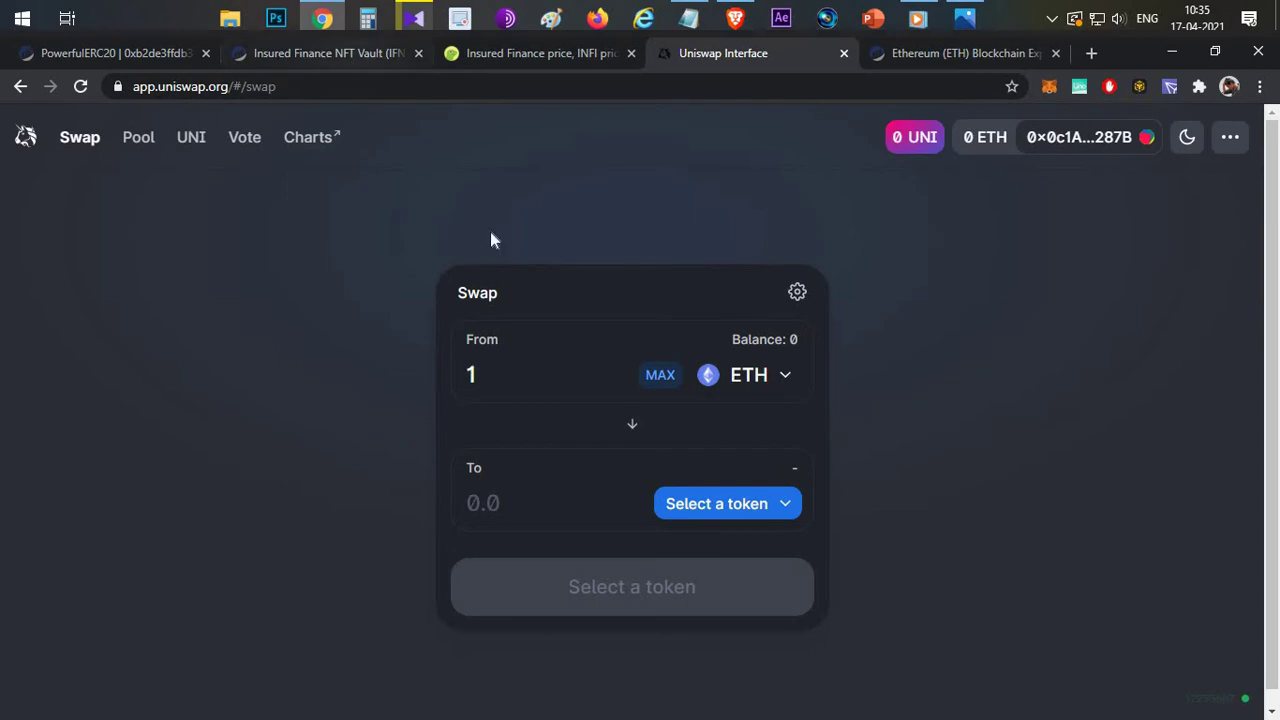
click(1184, 342)
click(930, 55)
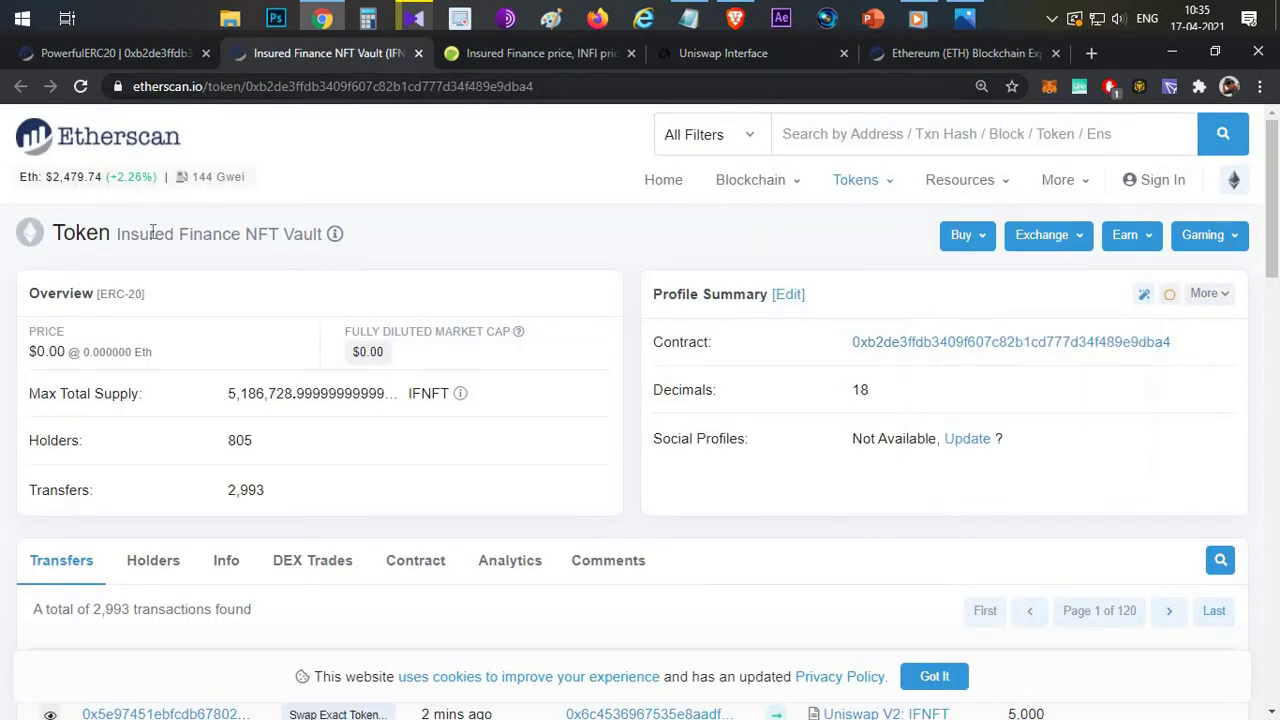
click(333, 281)
key(ctrl+v)
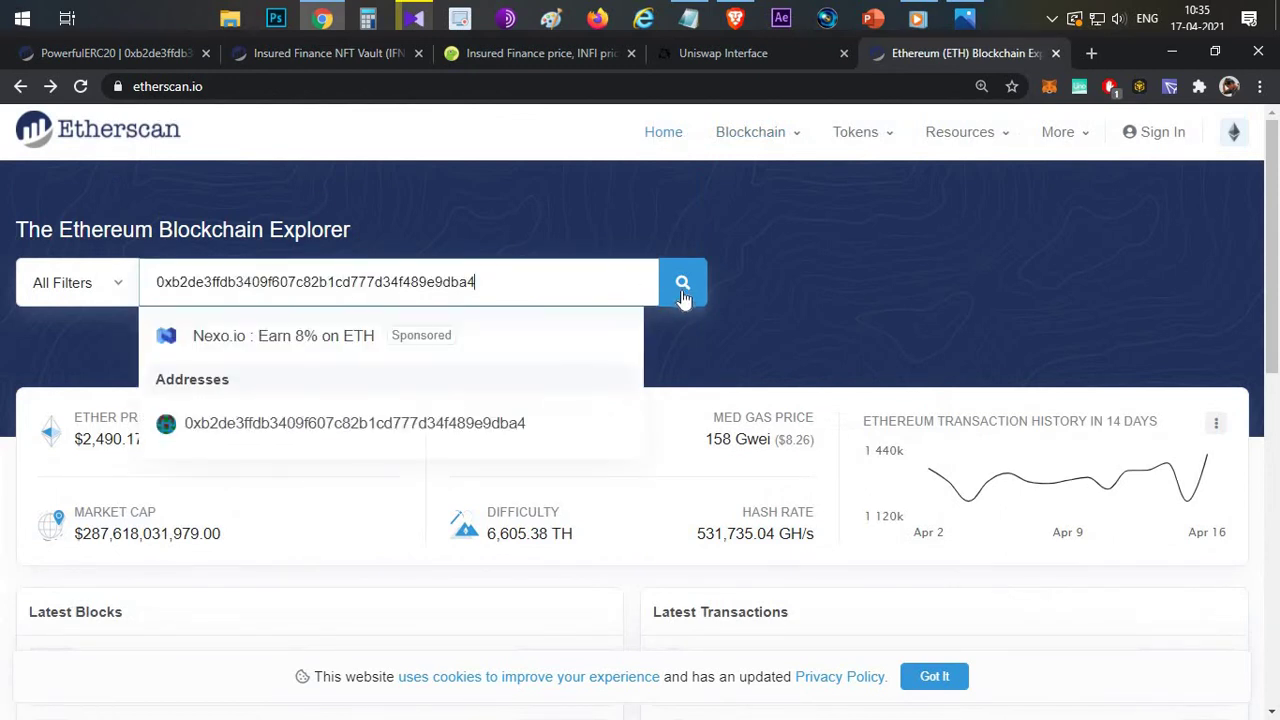
click(683, 290)
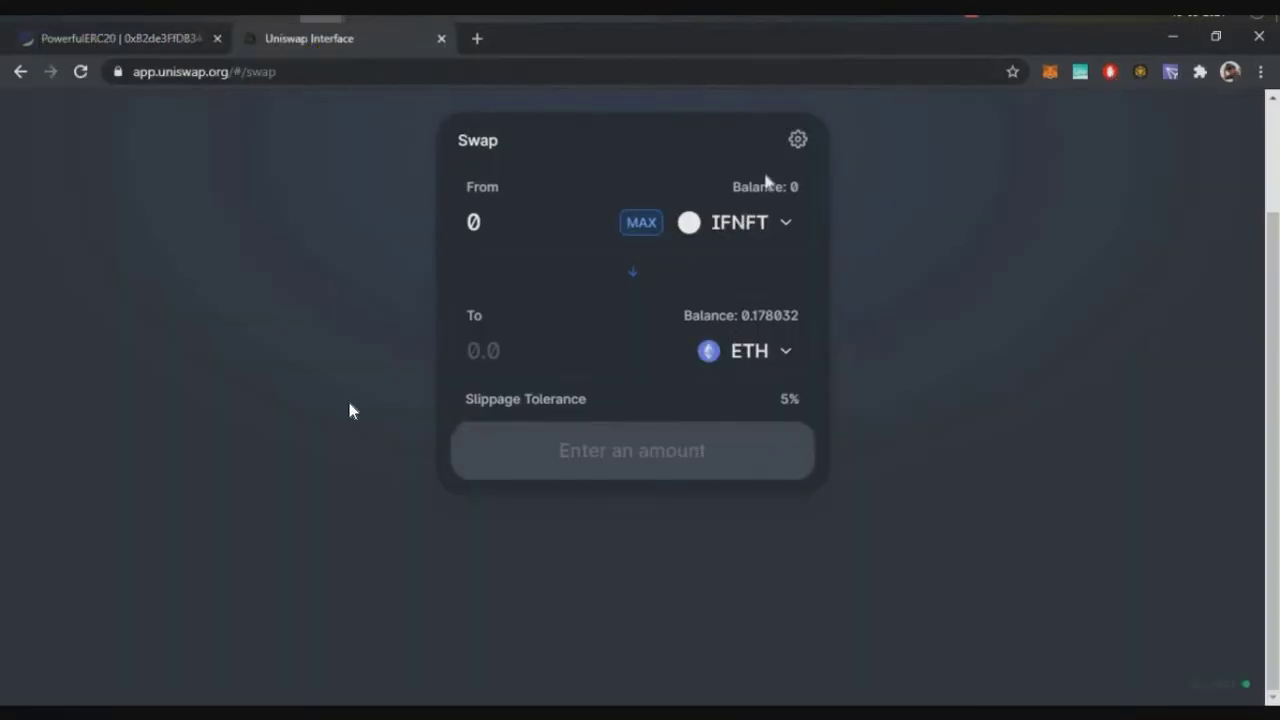
- Check the zero IFNFT balance, then view PowerfulERC20's verified source code under Etherscan's Contract tab
double_click(794, 187)
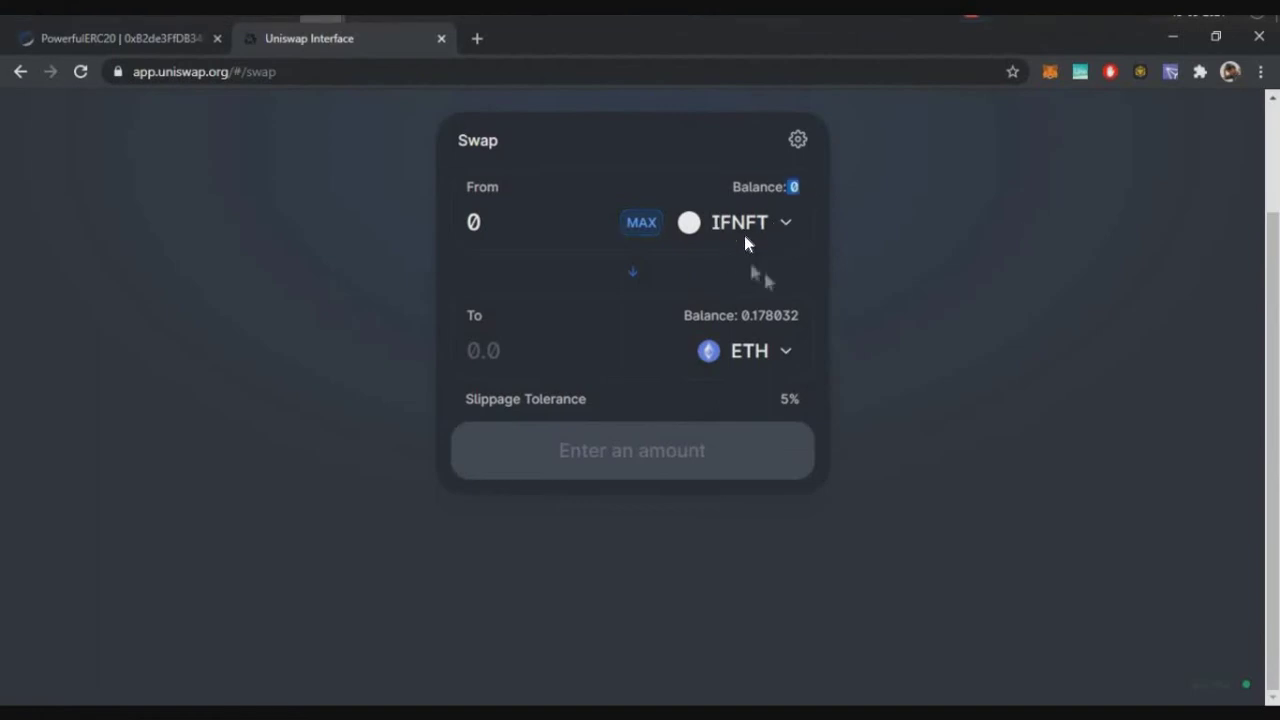
click(940, 291)
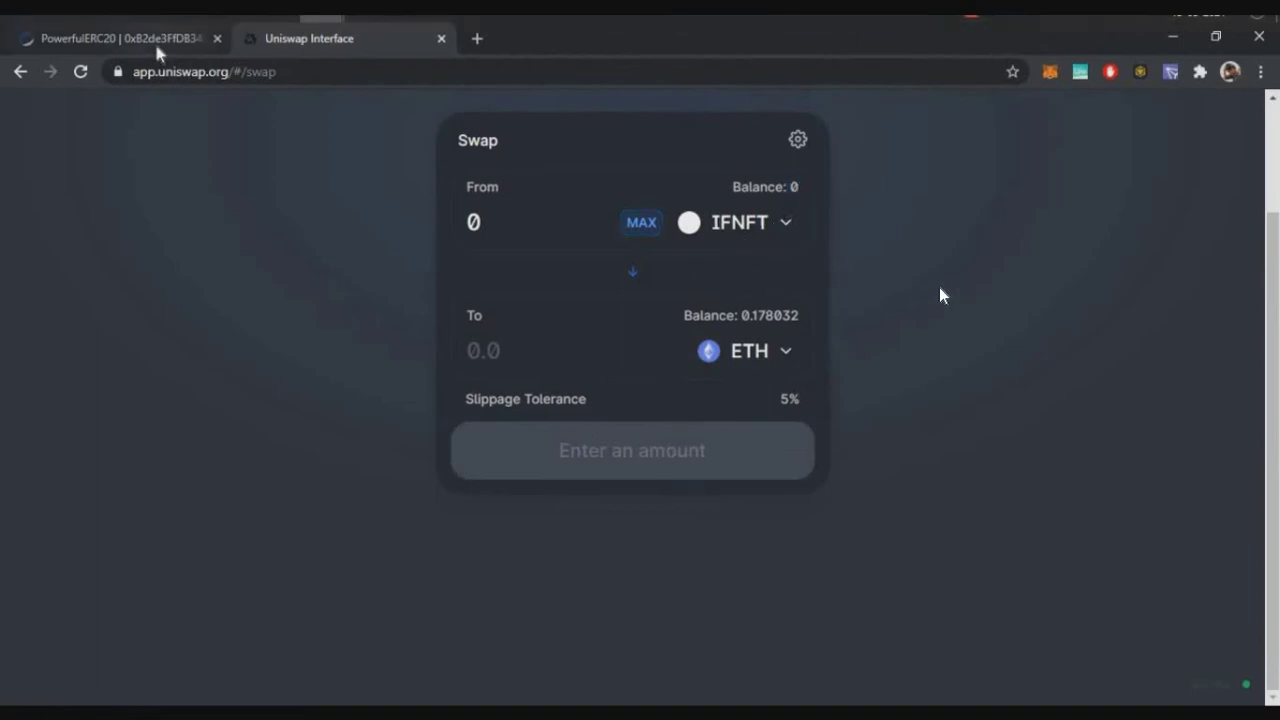
key(ctrl+shift+Tab)
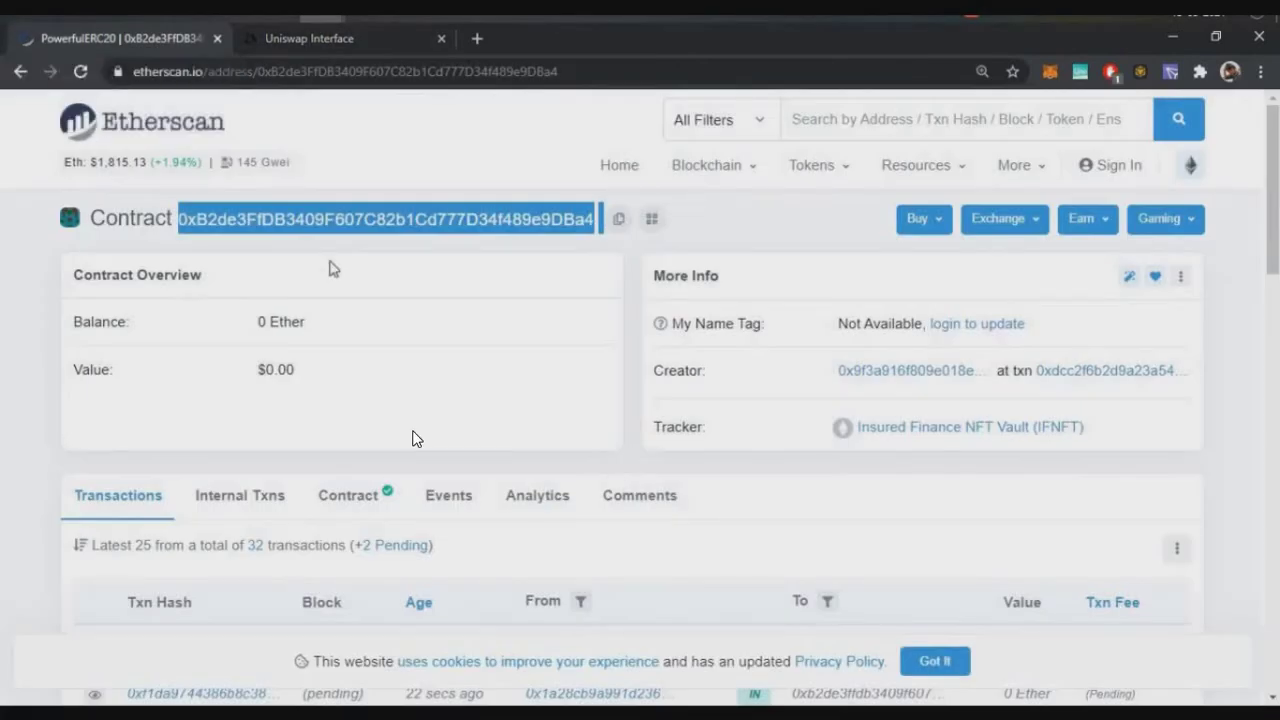
click(397, 294)
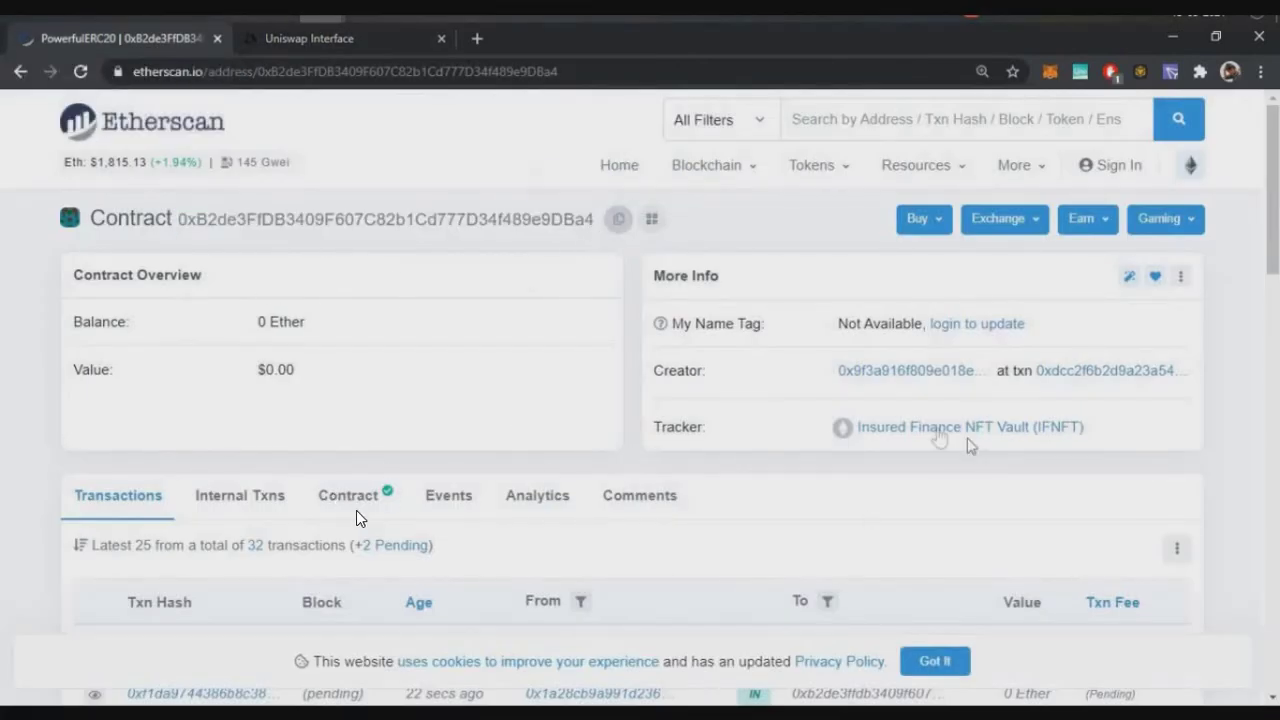
scroll(354, 413, down, 1)
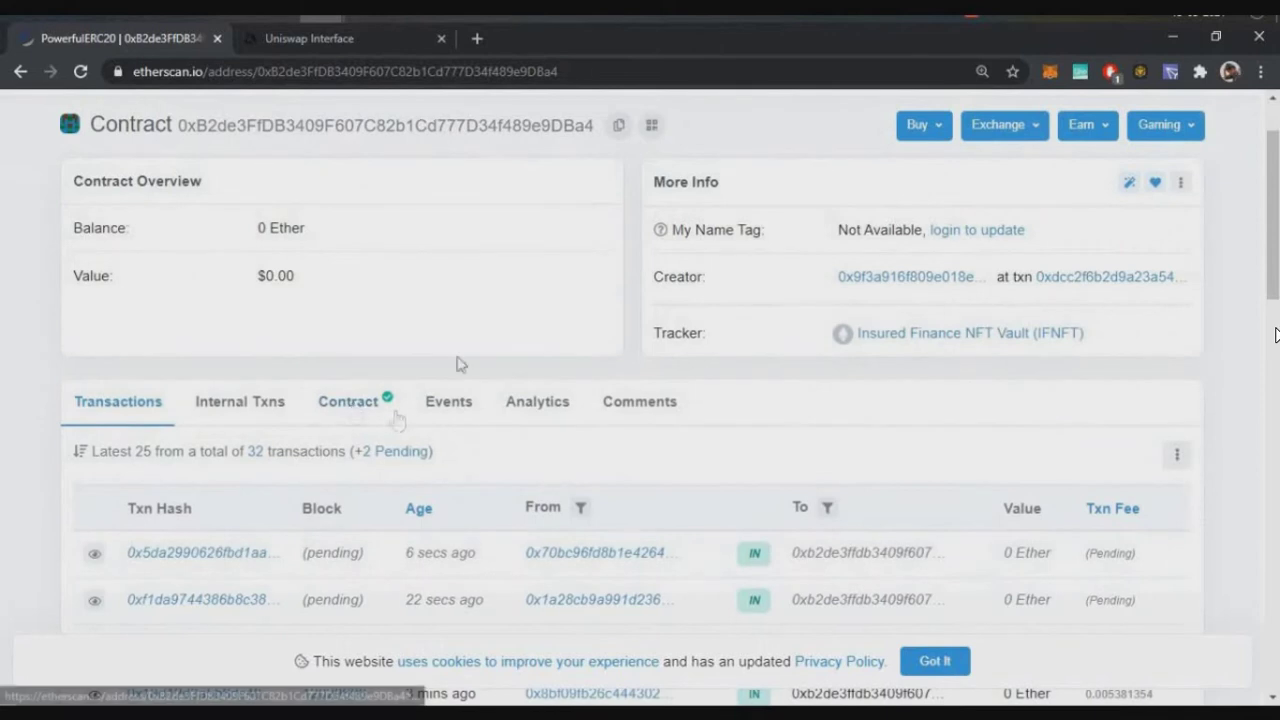
click(390, 413)
scroll(200, 366, down, 1)
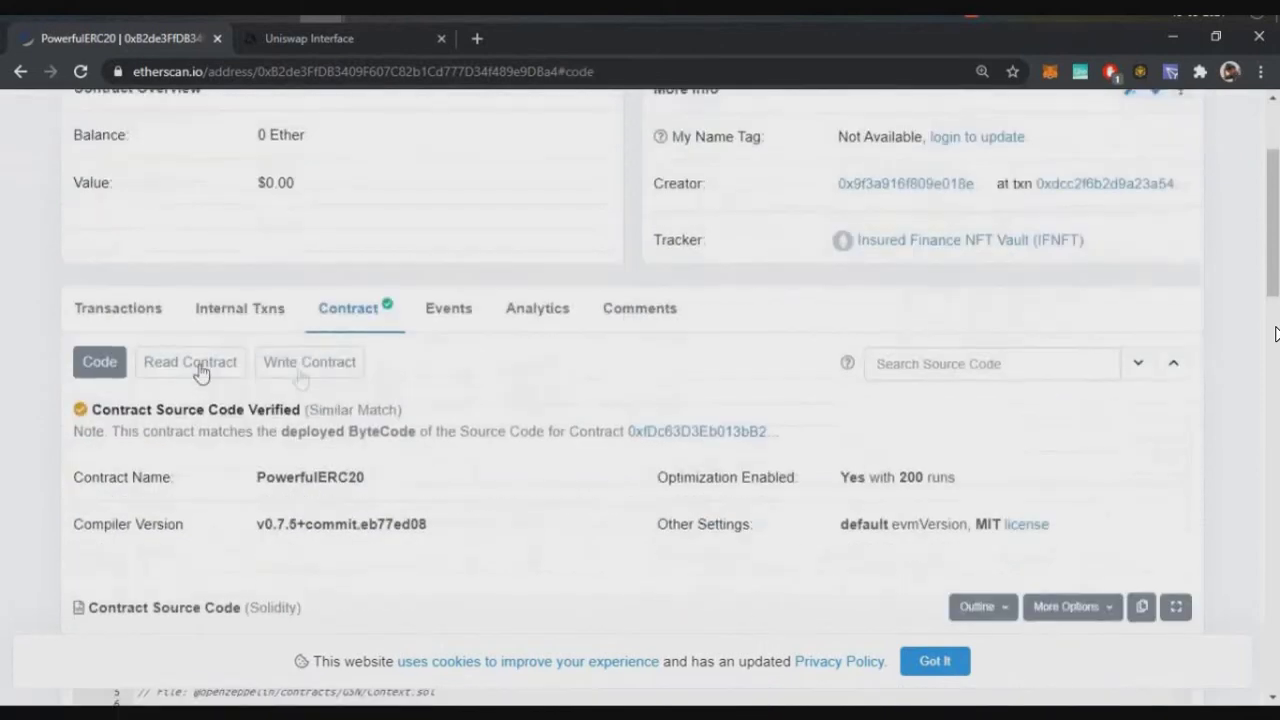
- Connect MetaMask to the contract's Write Contract functions
click(322, 372)
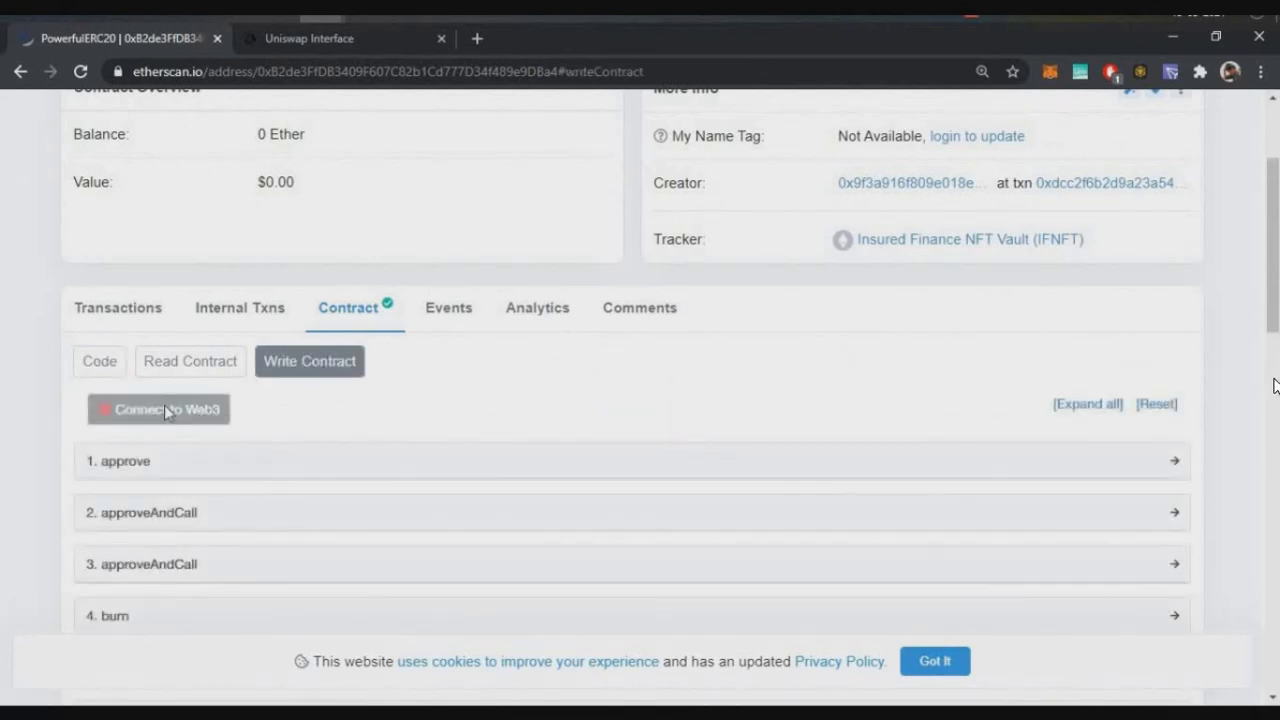
click(164, 410)
click(523, 237)
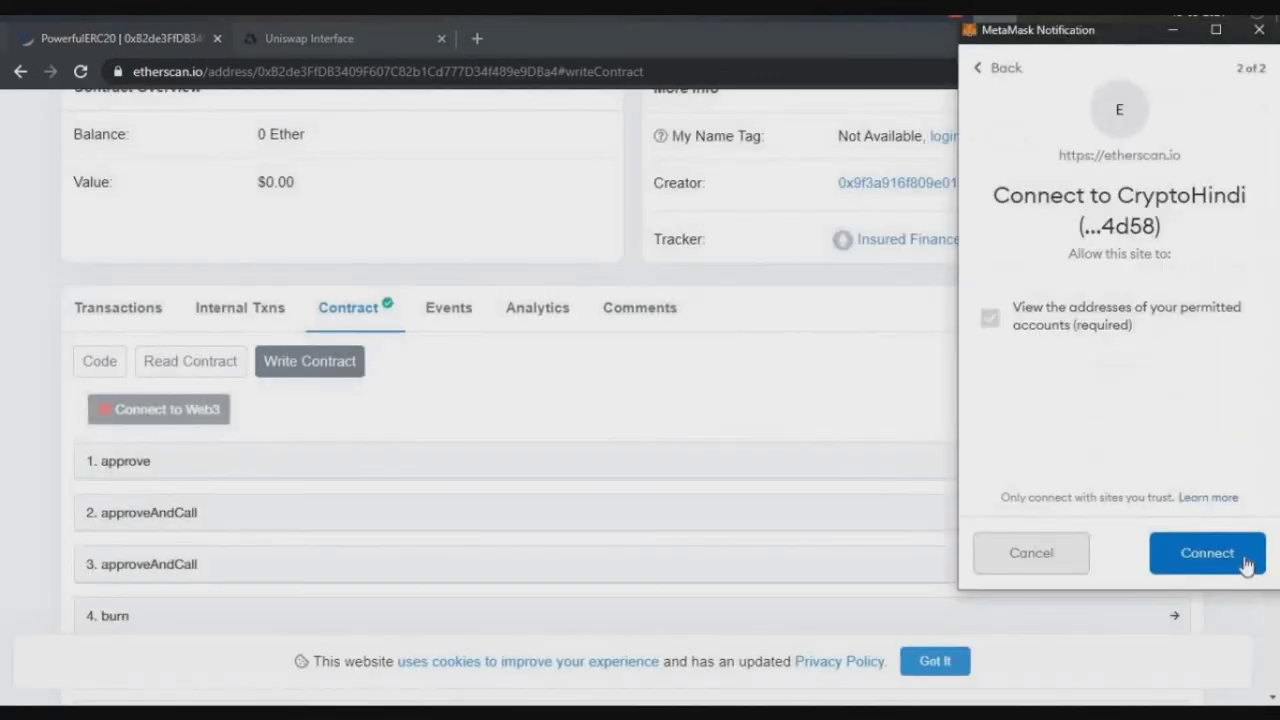
click(1247, 564)
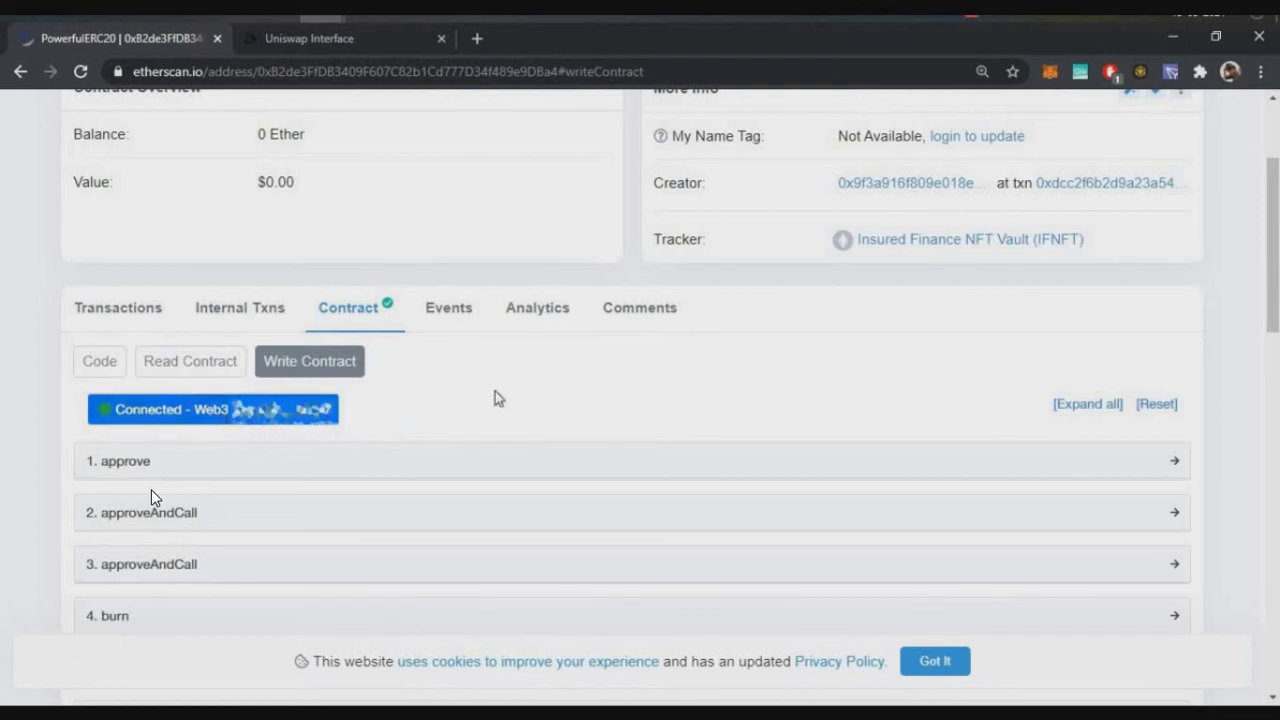
- Expand the 1. approve function and focus its amount field
scroll(495, 397, down, 1)
click(251, 378)
click(660, 518)
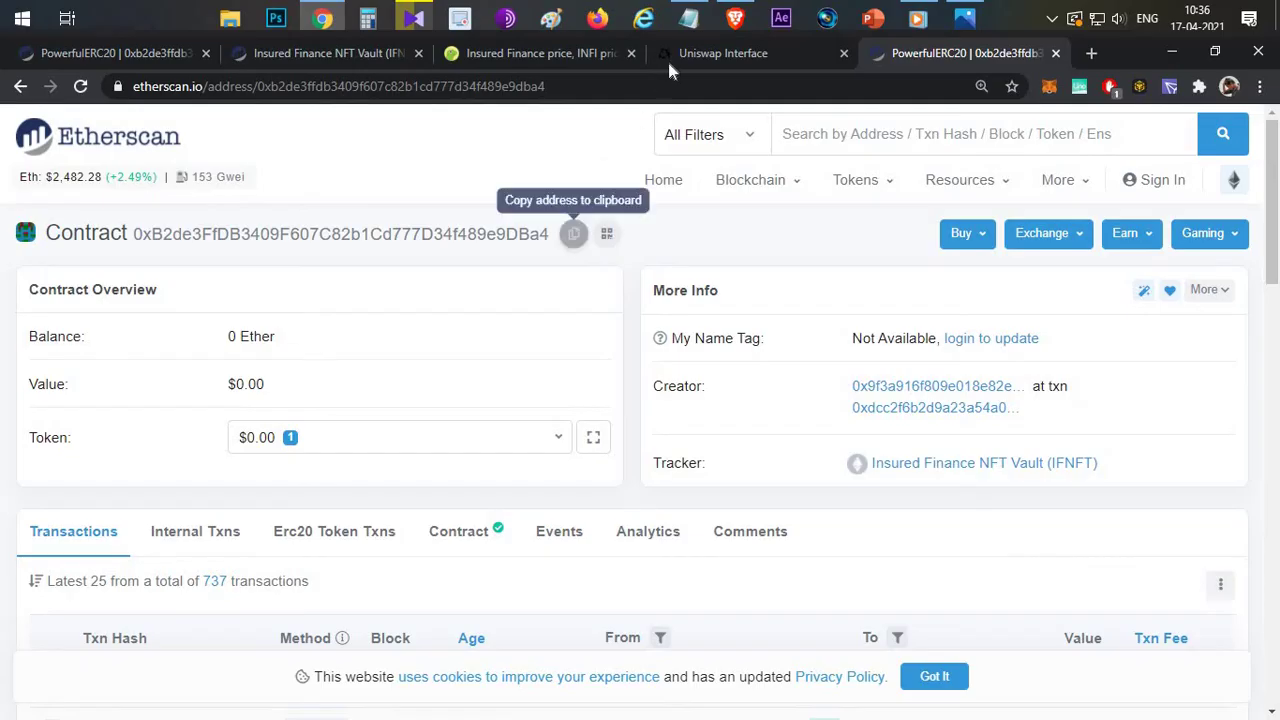
key(ctrl+shift+Tab)
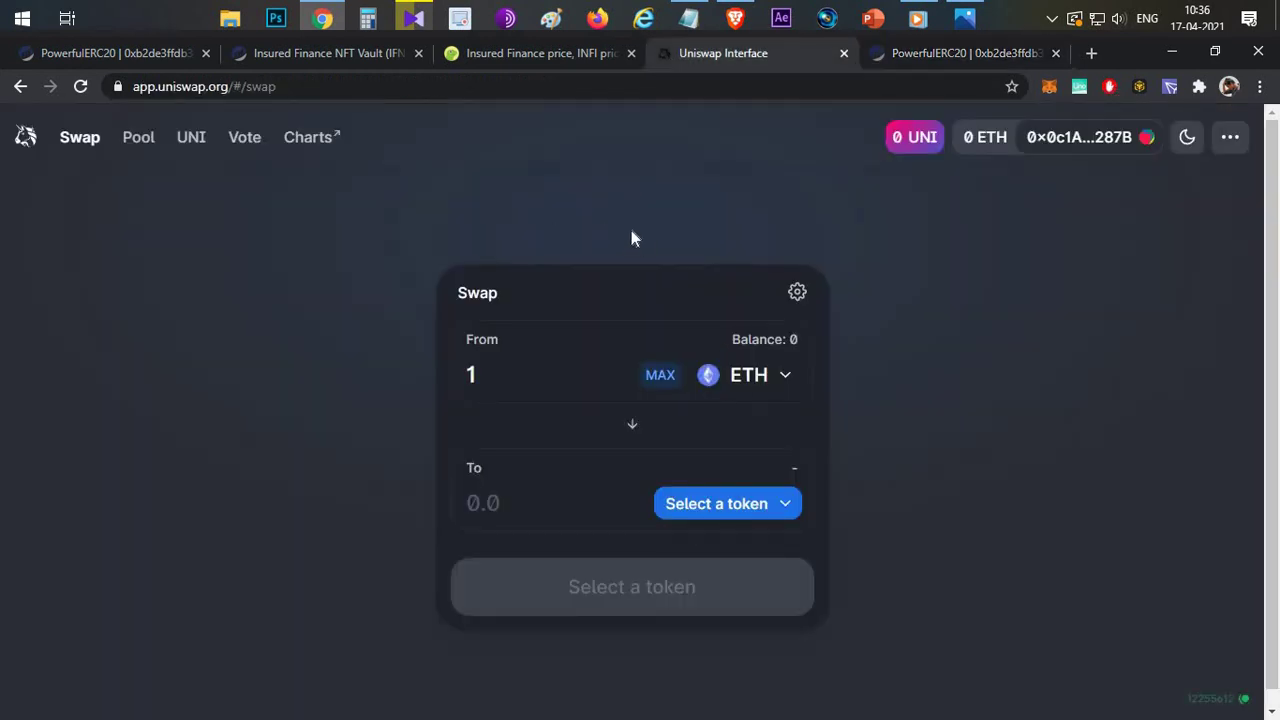
- Select the Uniswap Router spender address 0x7a250d…488D in the Notepad contract notes
click(688, 18)
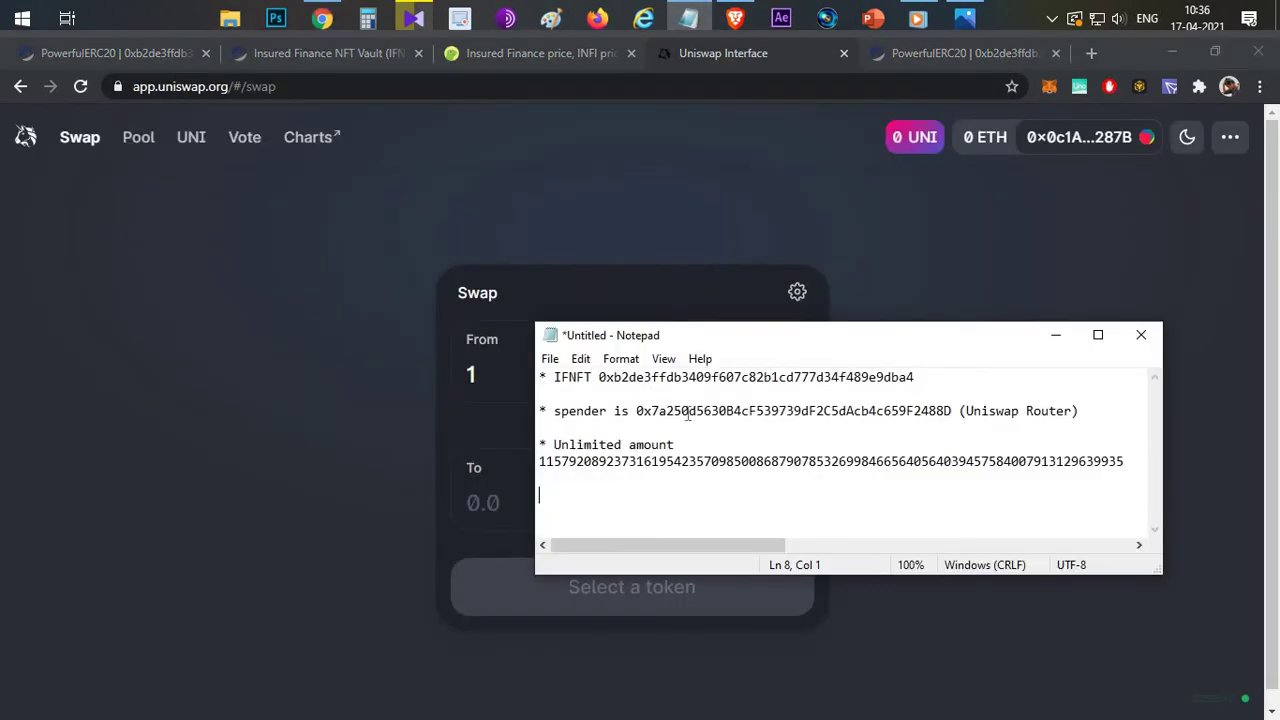
double_click(800, 412)
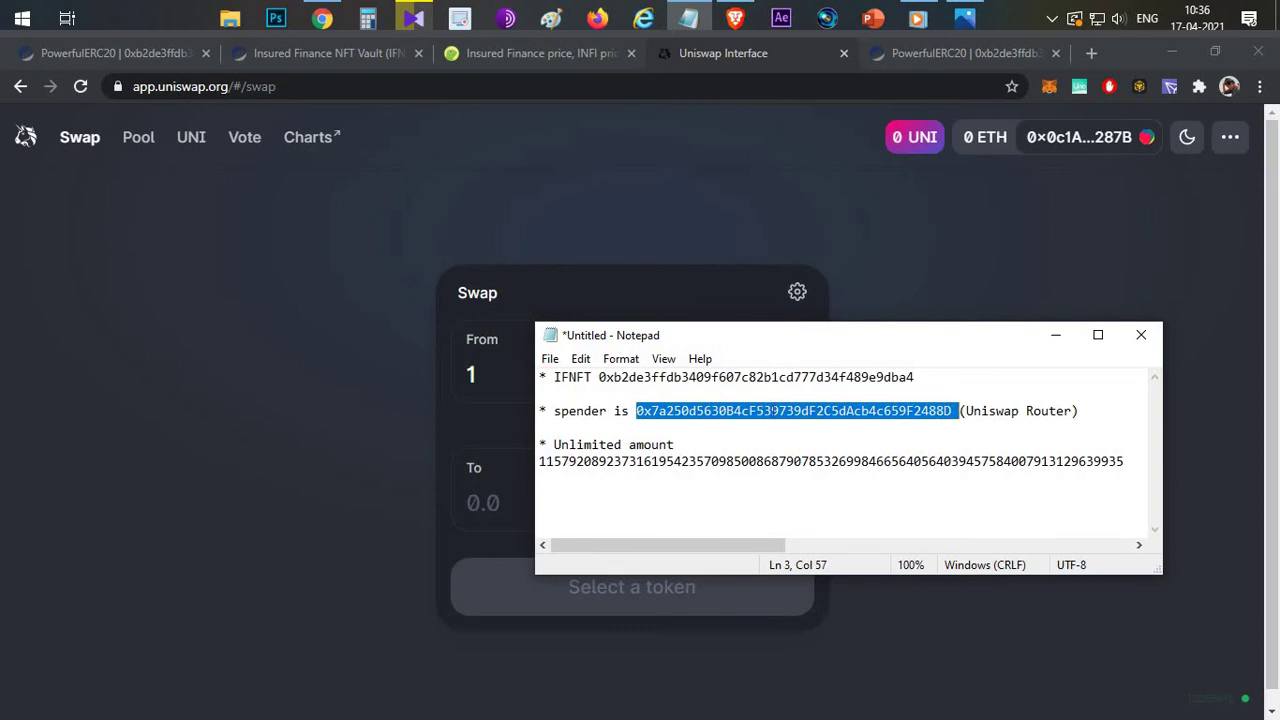
click(411, 19)
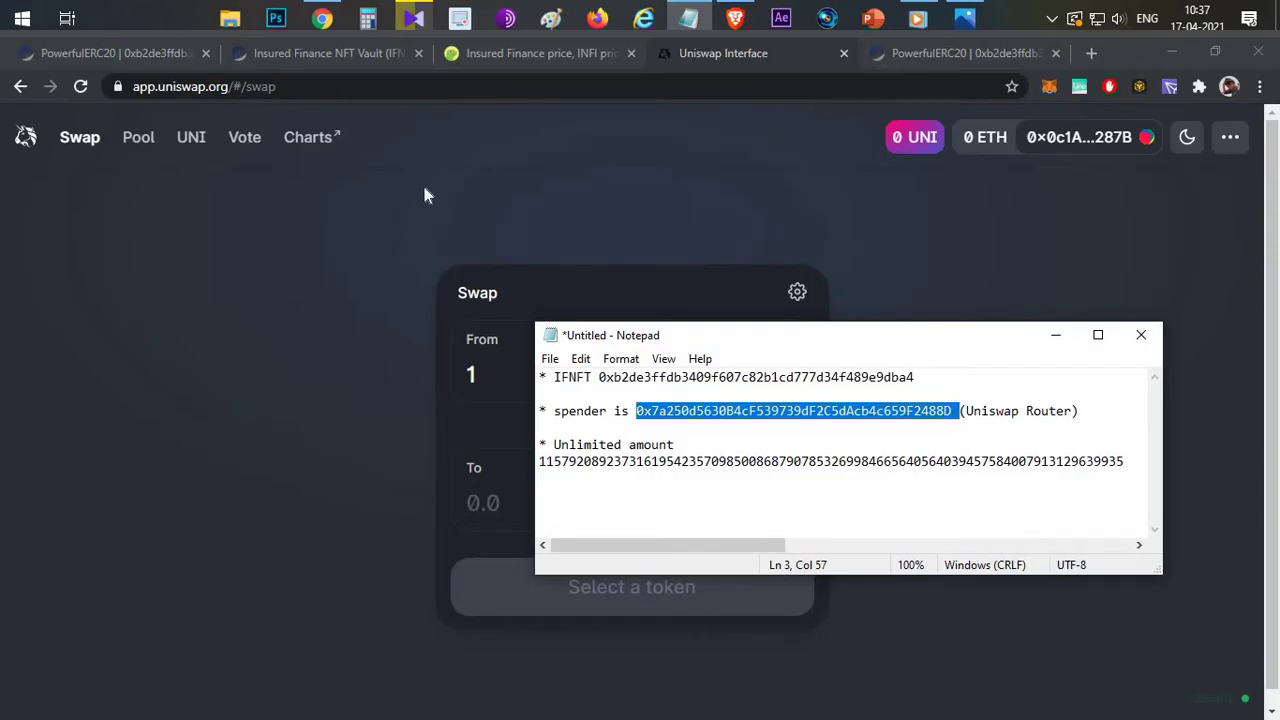
- Check on the Insured Finance NFT Vault token page that IFNFT uses 18 decimals
click(424, 195)
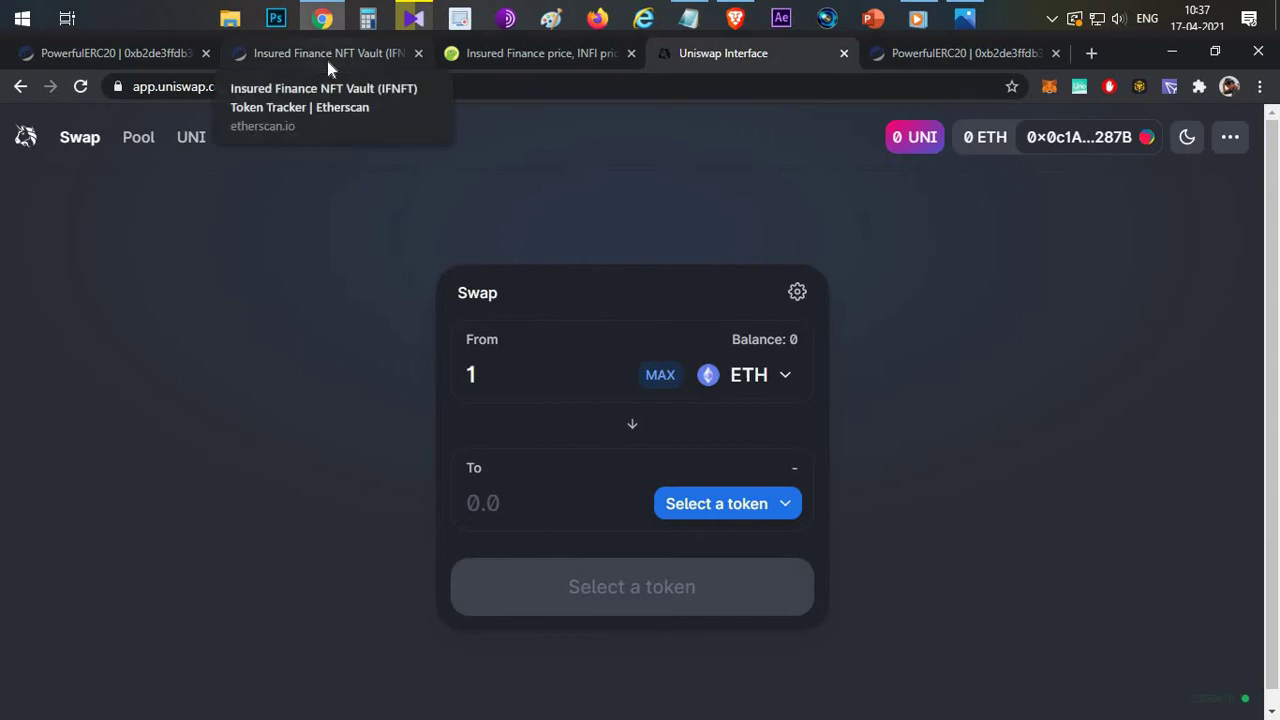
click(327, 61)
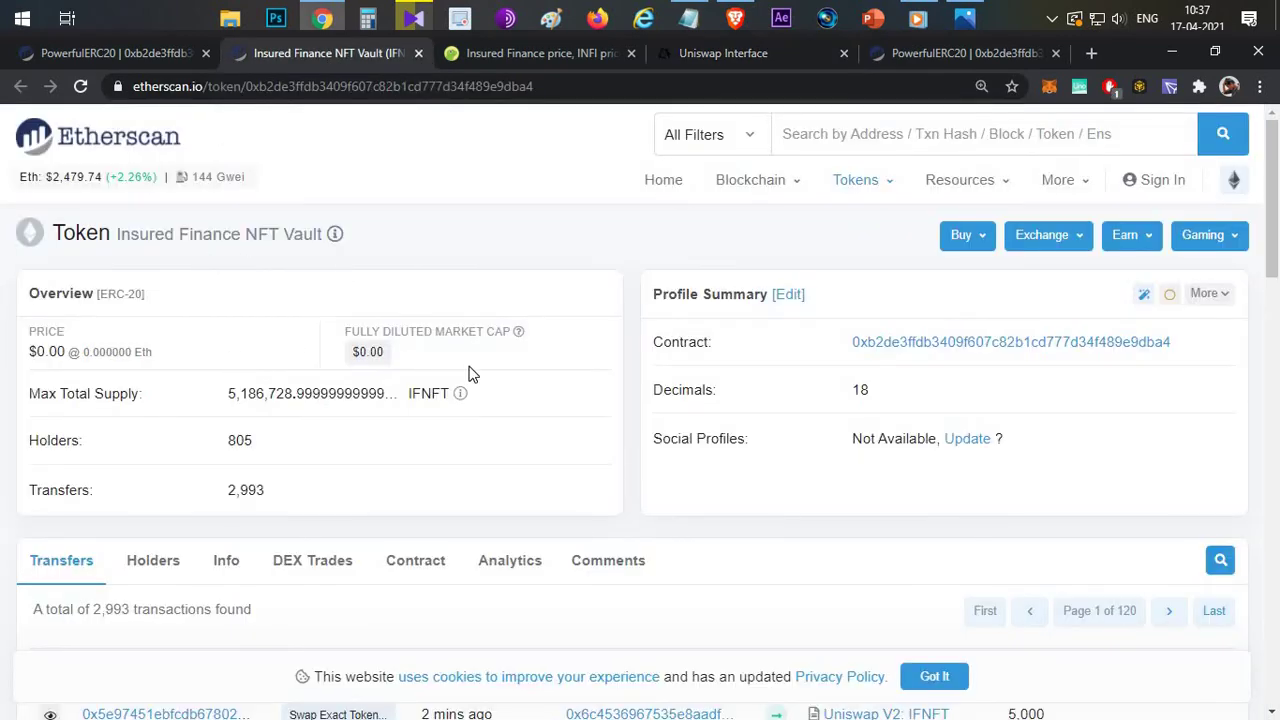
double_click(880, 394)
click(110, 53)
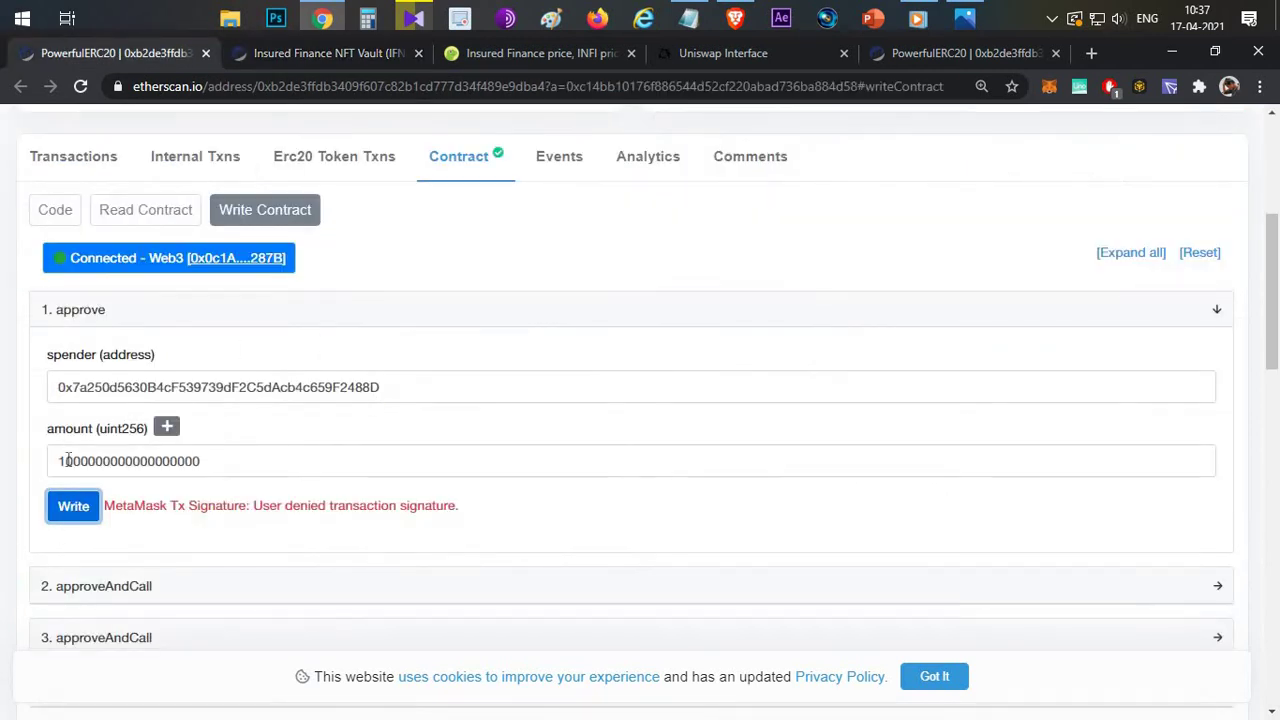
triple_click(124, 386)
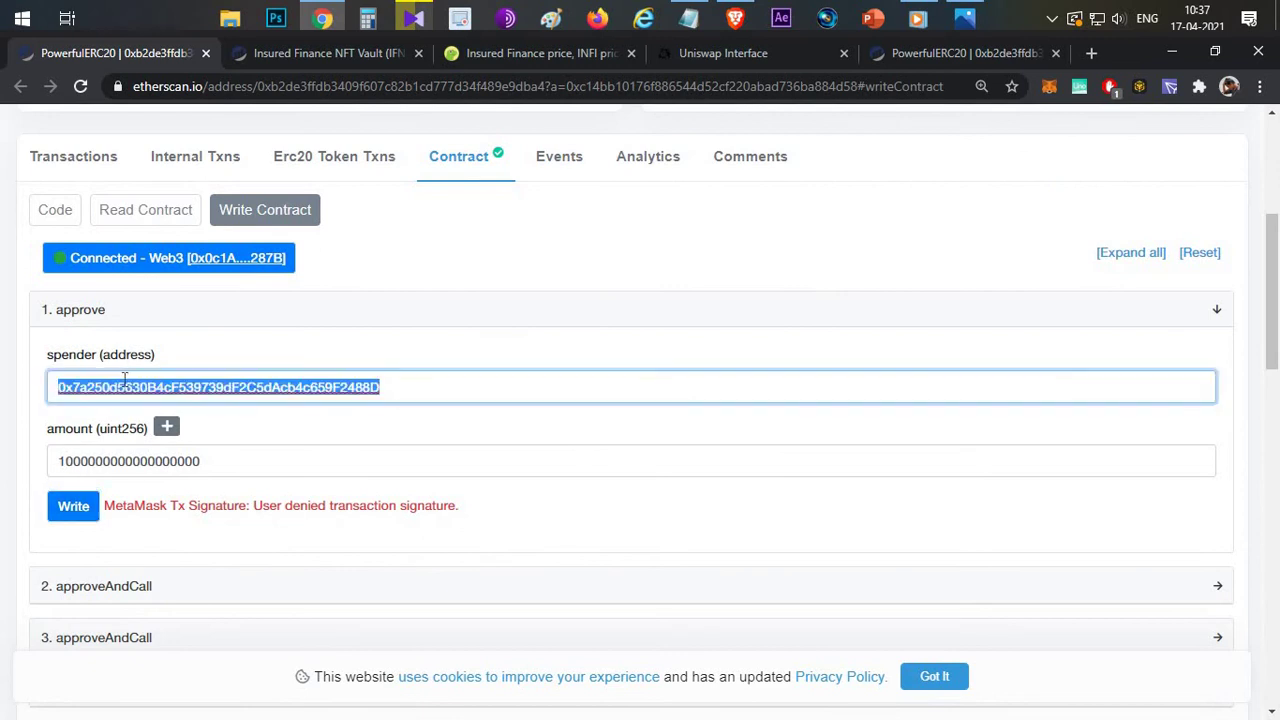
double_click(105, 462)
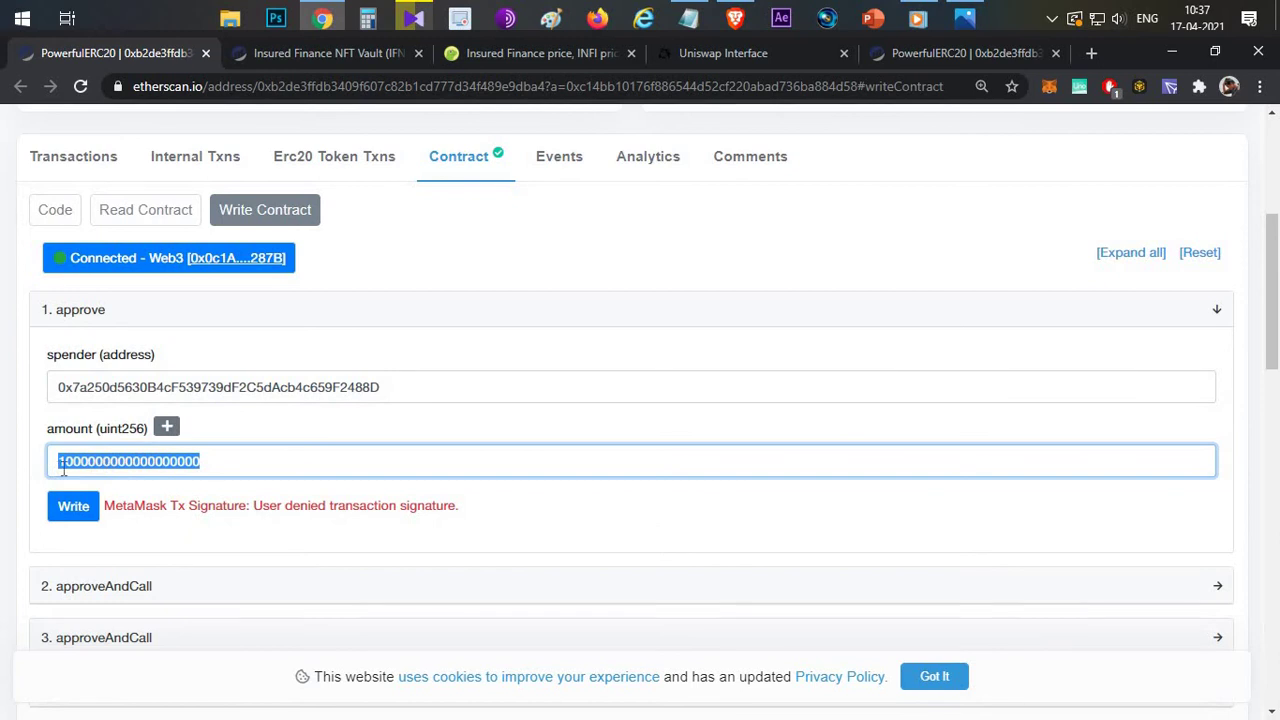
click(61, 466)
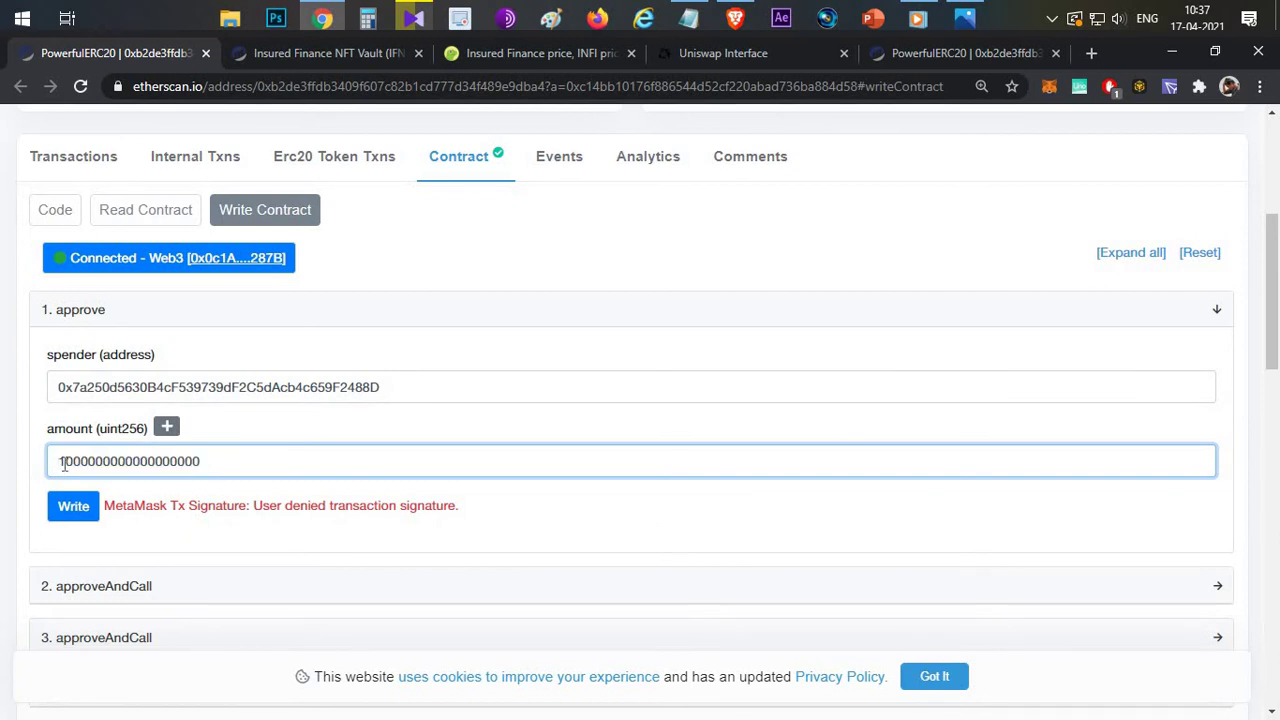
double_click(277, 474)
click(78, 512)
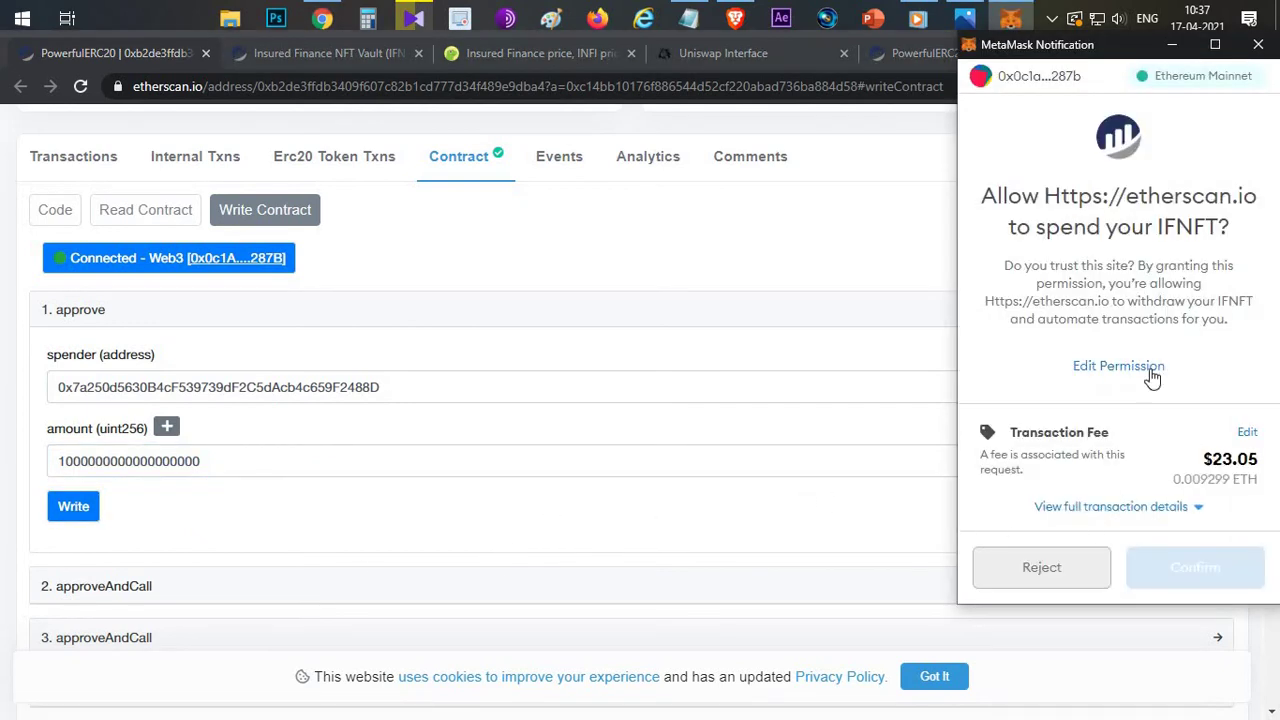
- Review the full transaction details showing the requested 1 IFNFT amount
click(1113, 505)
scroll(1100, 420, down, 3)
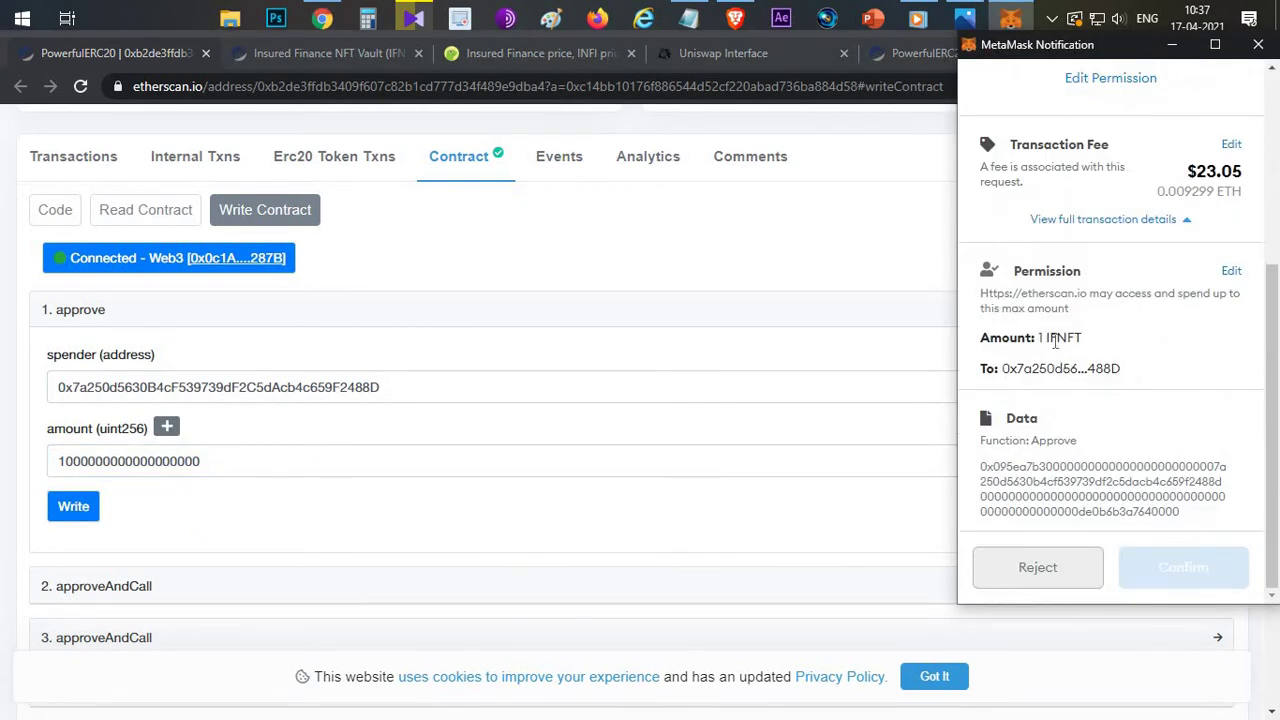
drag(1040, 337, 1075, 340)
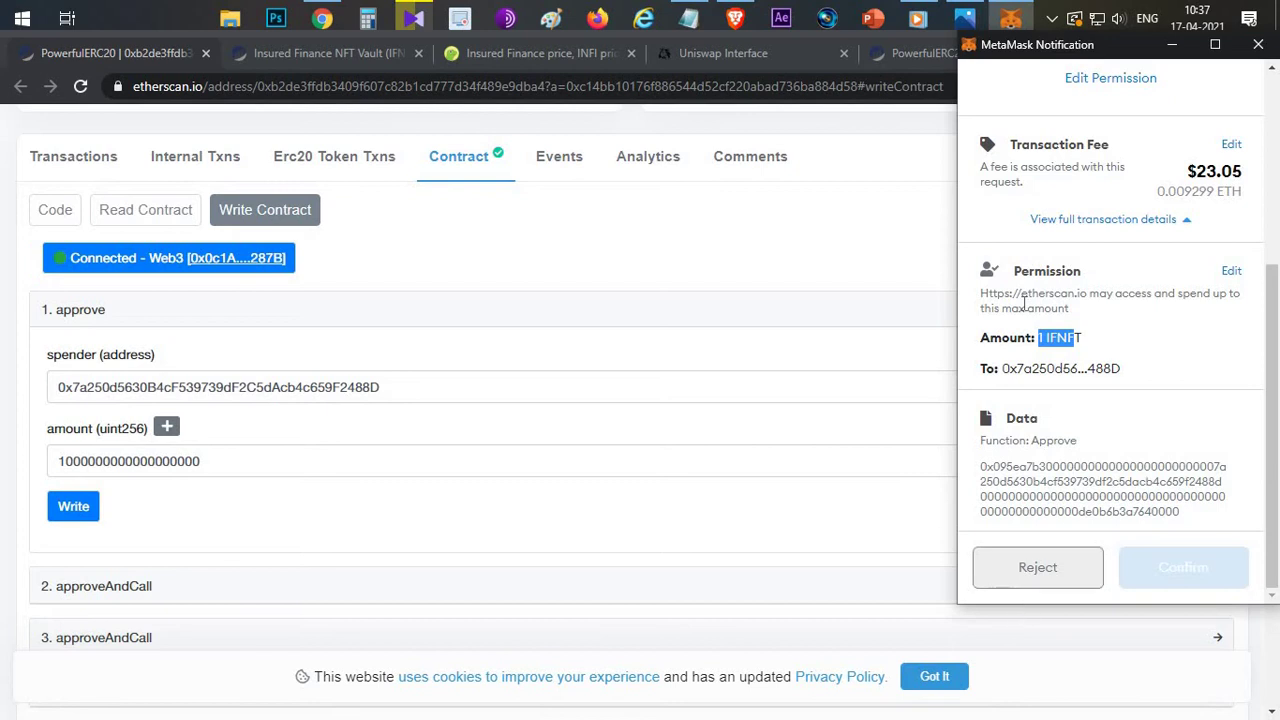
- Save a custom spend limit of 100000 IFNFT, then reject the approval request
click(1231, 272)
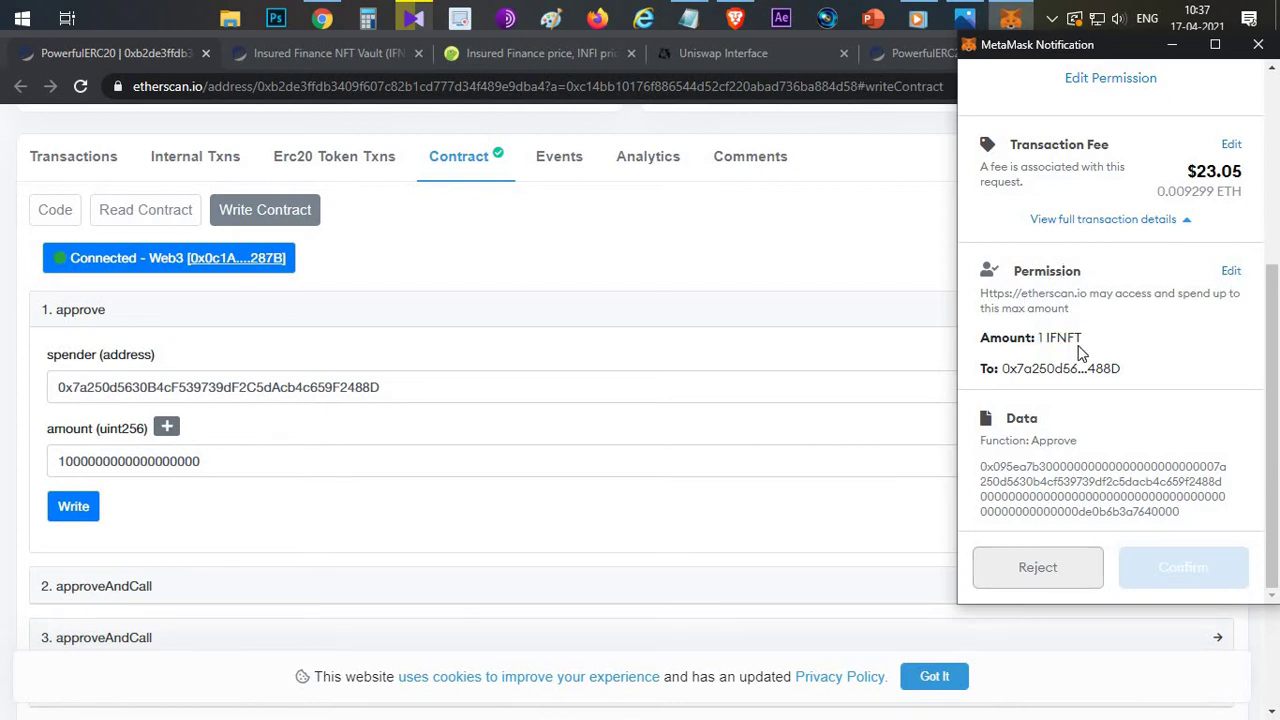
click(998, 422)
click(1101, 487)
text(100000)
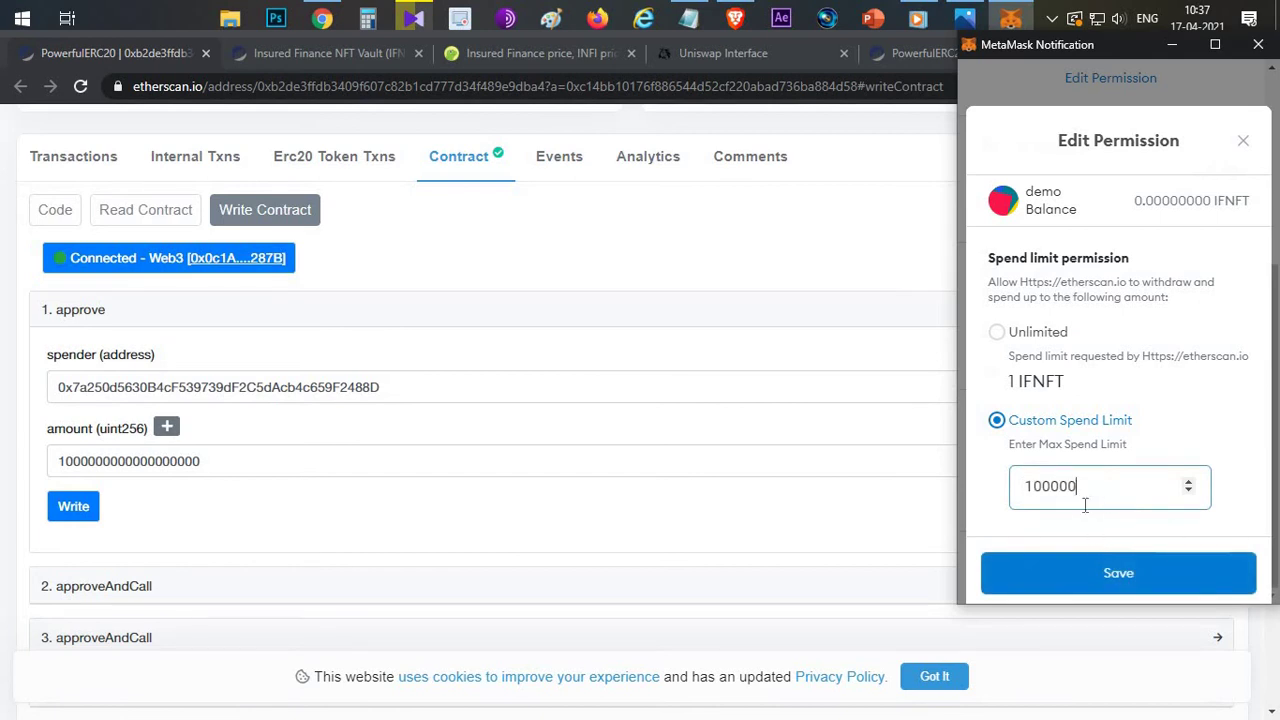
click(1069, 588)
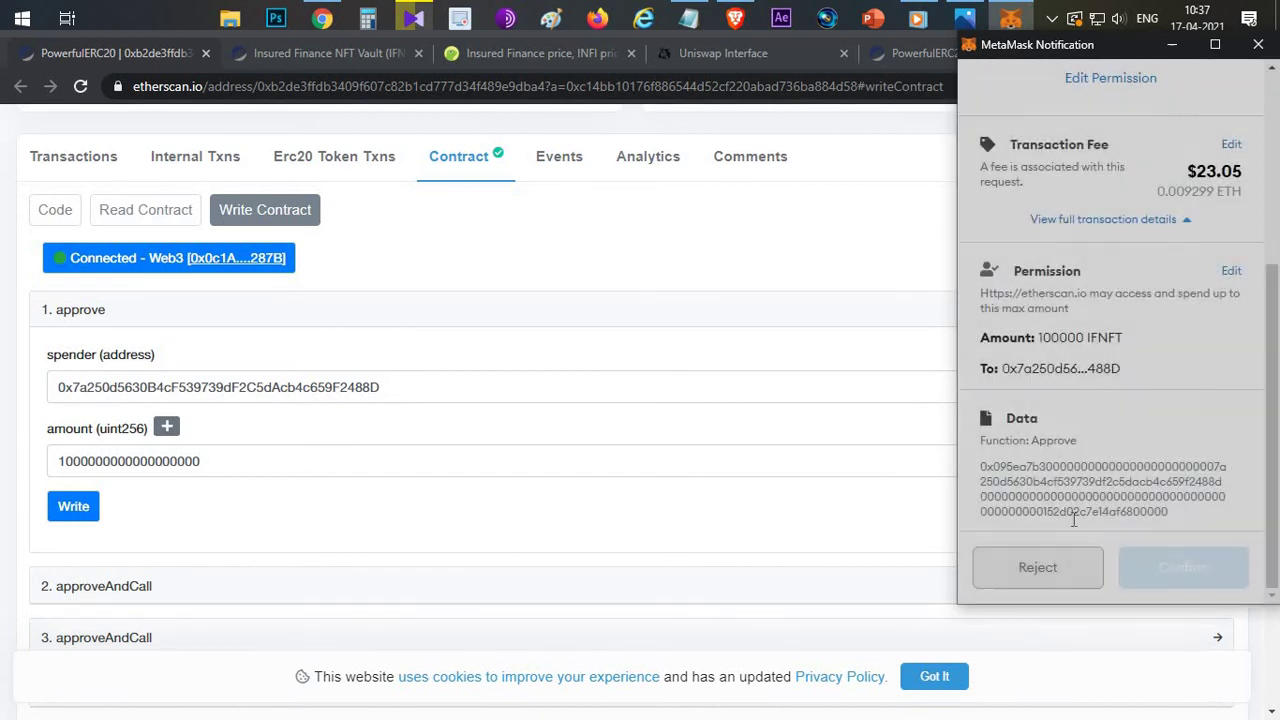
click(1034, 570)
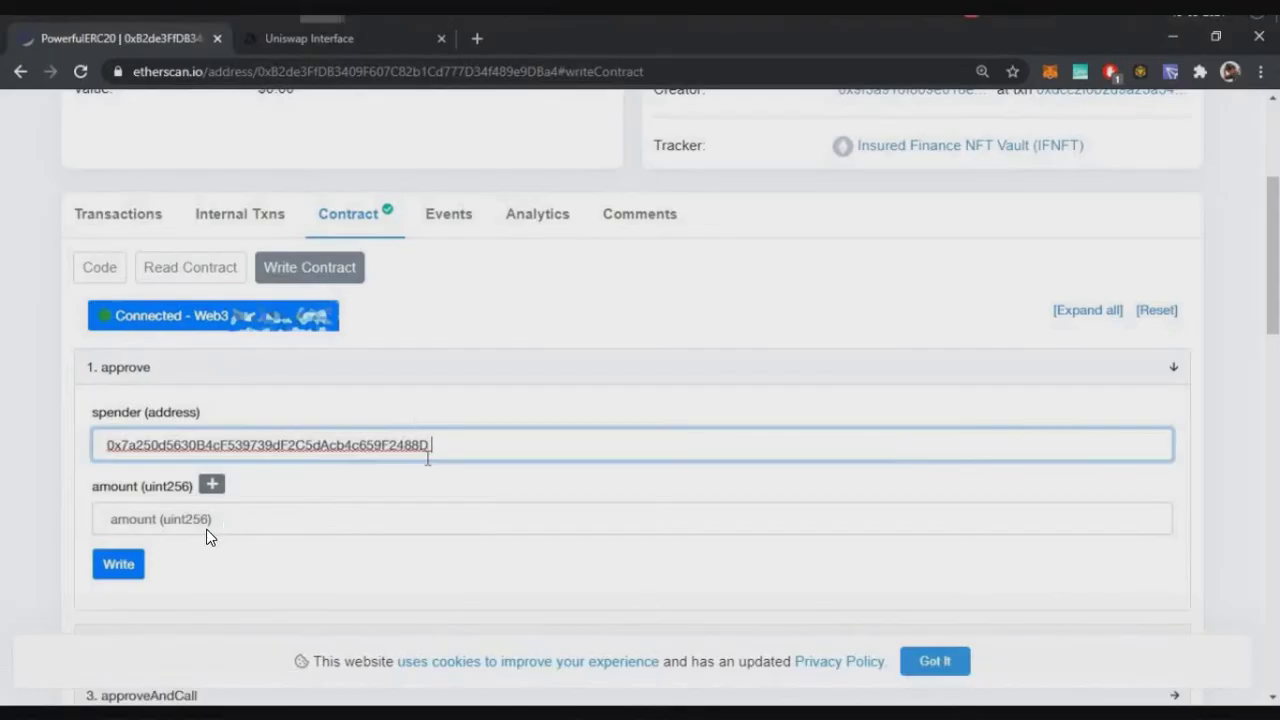
- Enter the max uint256 as the approve amount and send the approve call to MetaMask
click(327, 522)
key(ctrl+v)
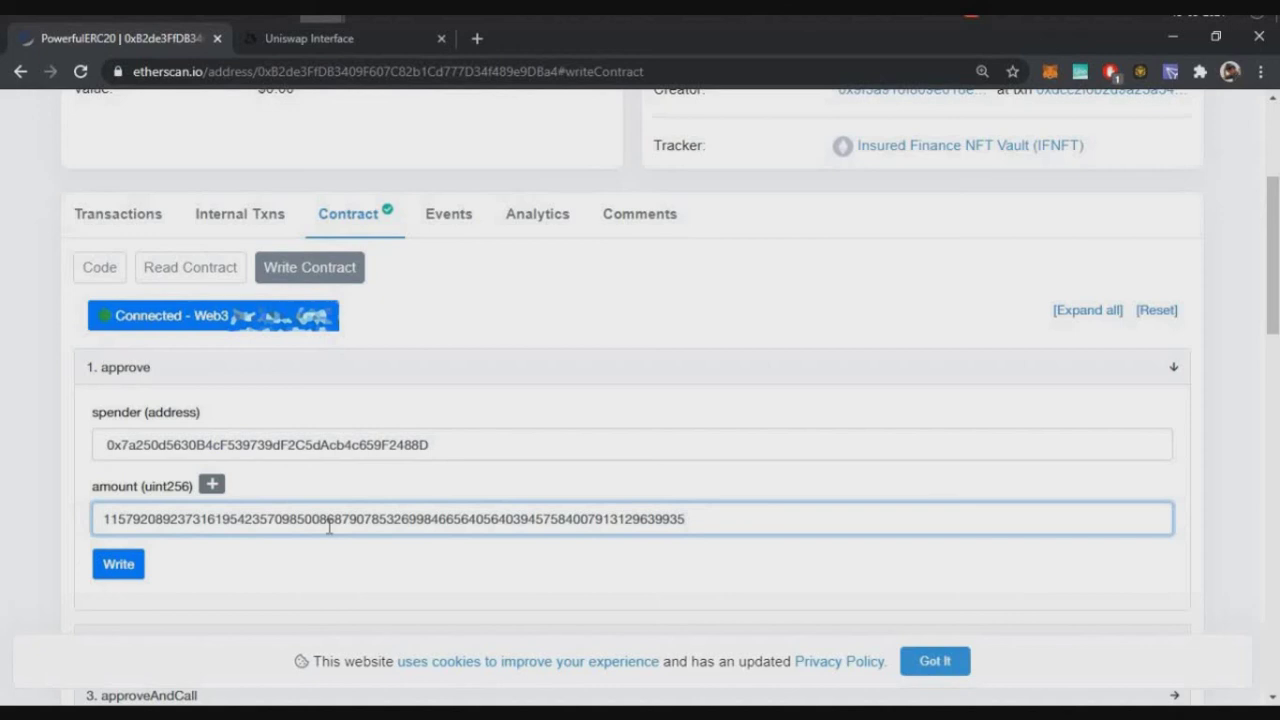
click(120, 566)
click(471, 445)
click(728, 525)
click(110, 568)
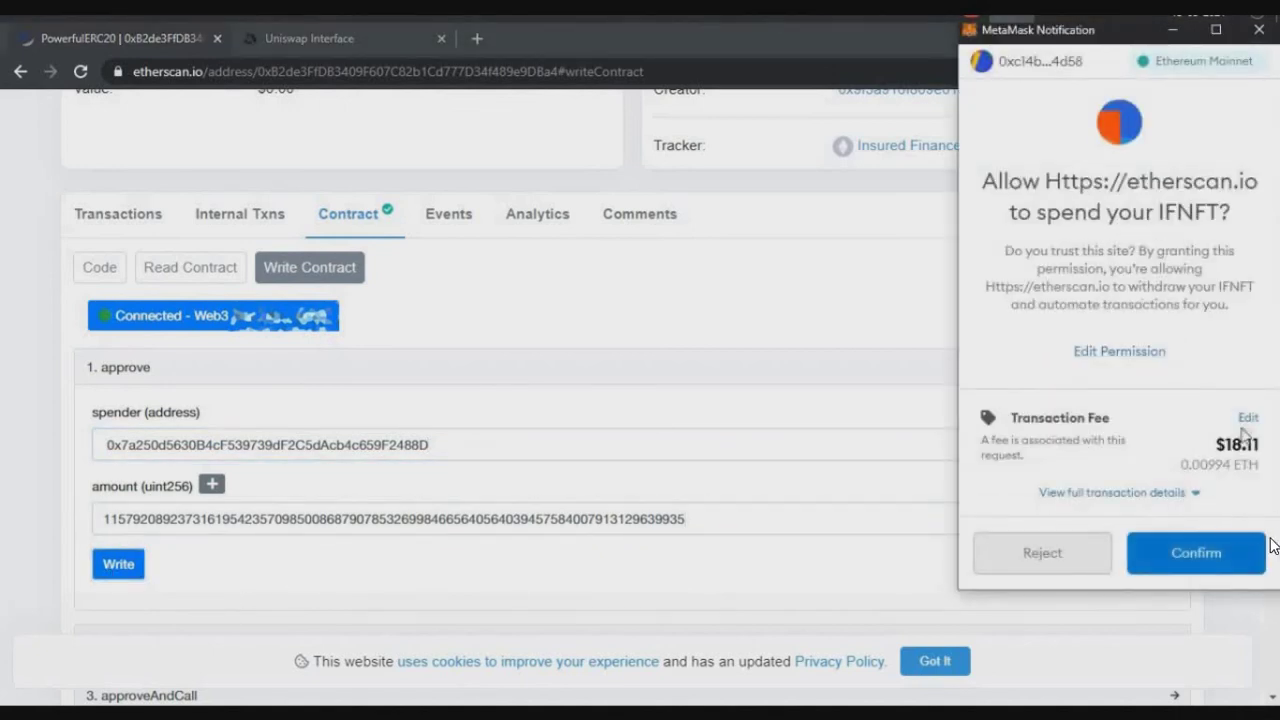
- Set Fast gas, keep the Unlimited spend limit, and confirm the IFNFT approval in MetaMask
click(1248, 418)
click(1214, 262)
click(1214, 563)
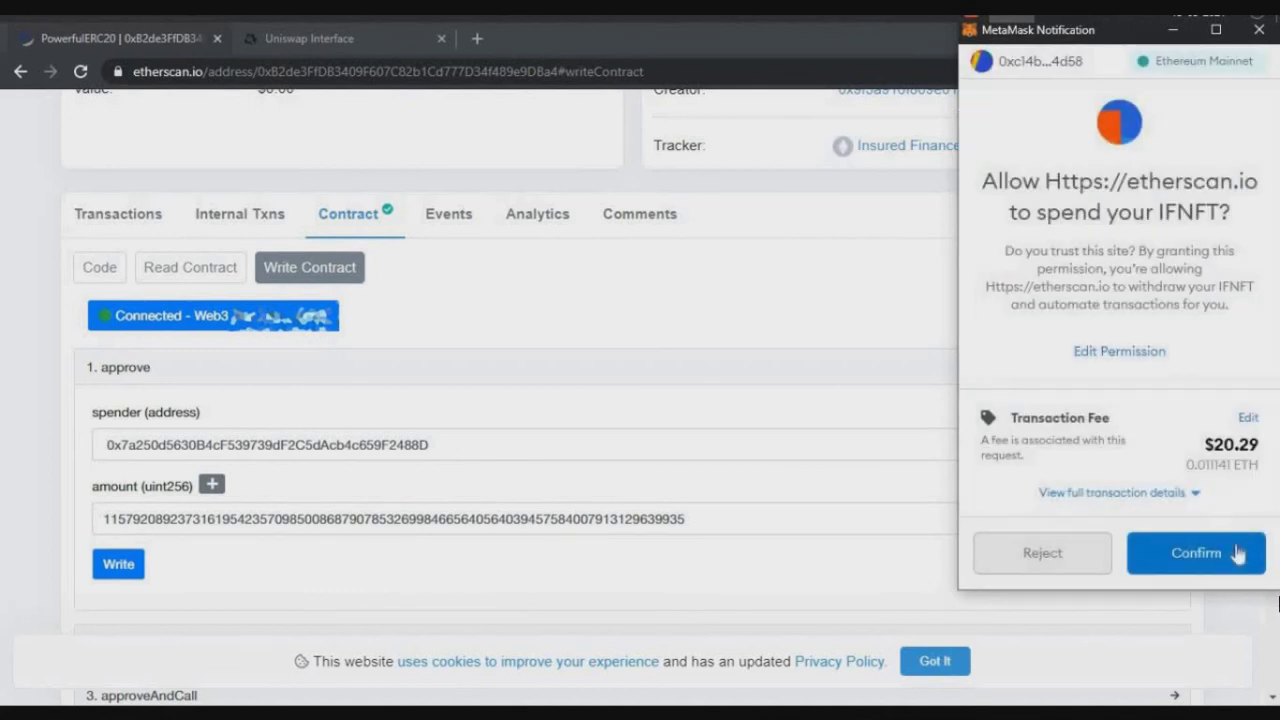
click(1140, 352)
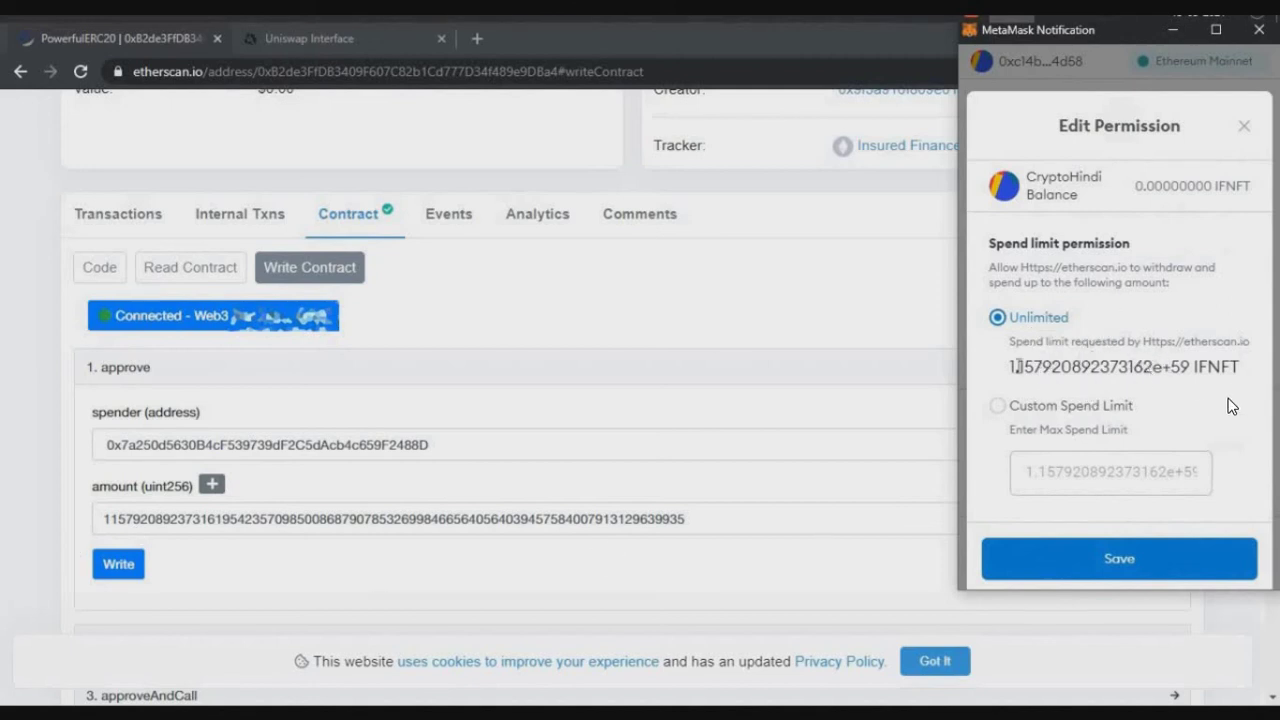
click(1126, 568)
click(1220, 568)
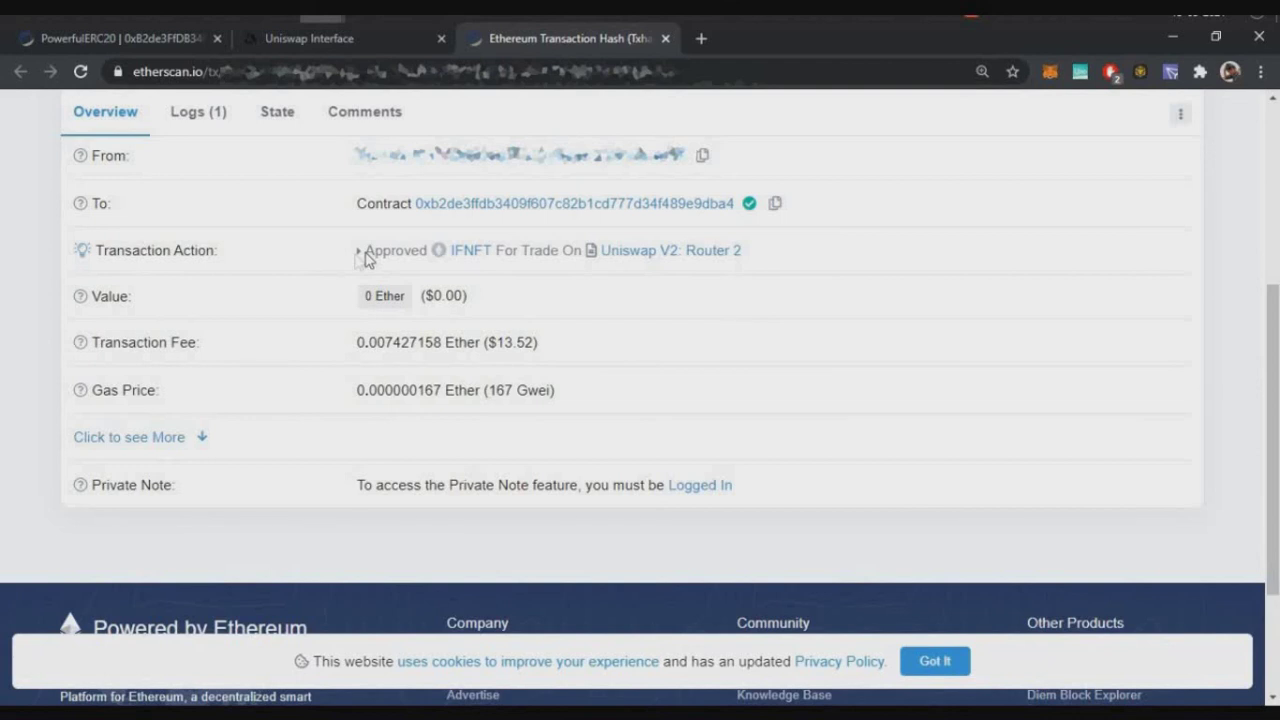
- Check the action reads 'Approved IFNFT For Trade On Uniswap V2: Router 2', then return to Uniswap
drag(366, 258, 737, 266)
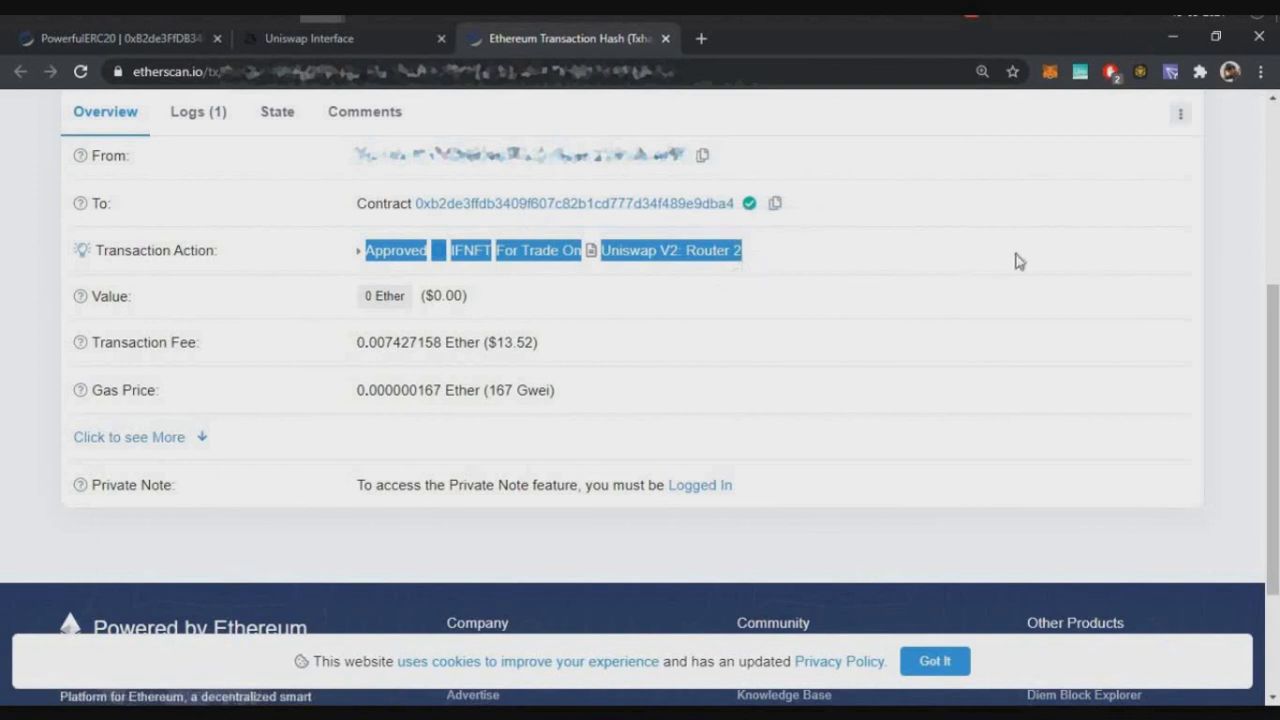
click(674, 314)
key(ctrl+shift+Tab)
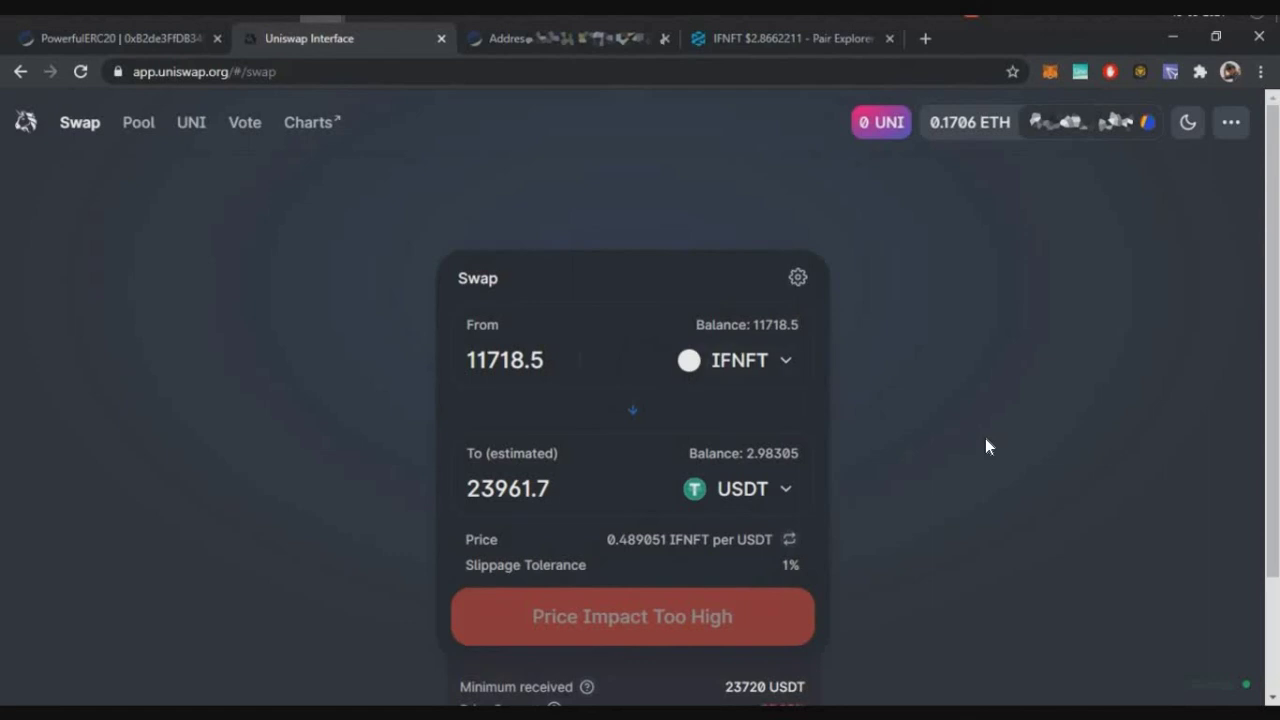
- Set the swap to 5000 IFNFT and accept the price impact with 'confirm'
double_click(505, 362)
text(5000)
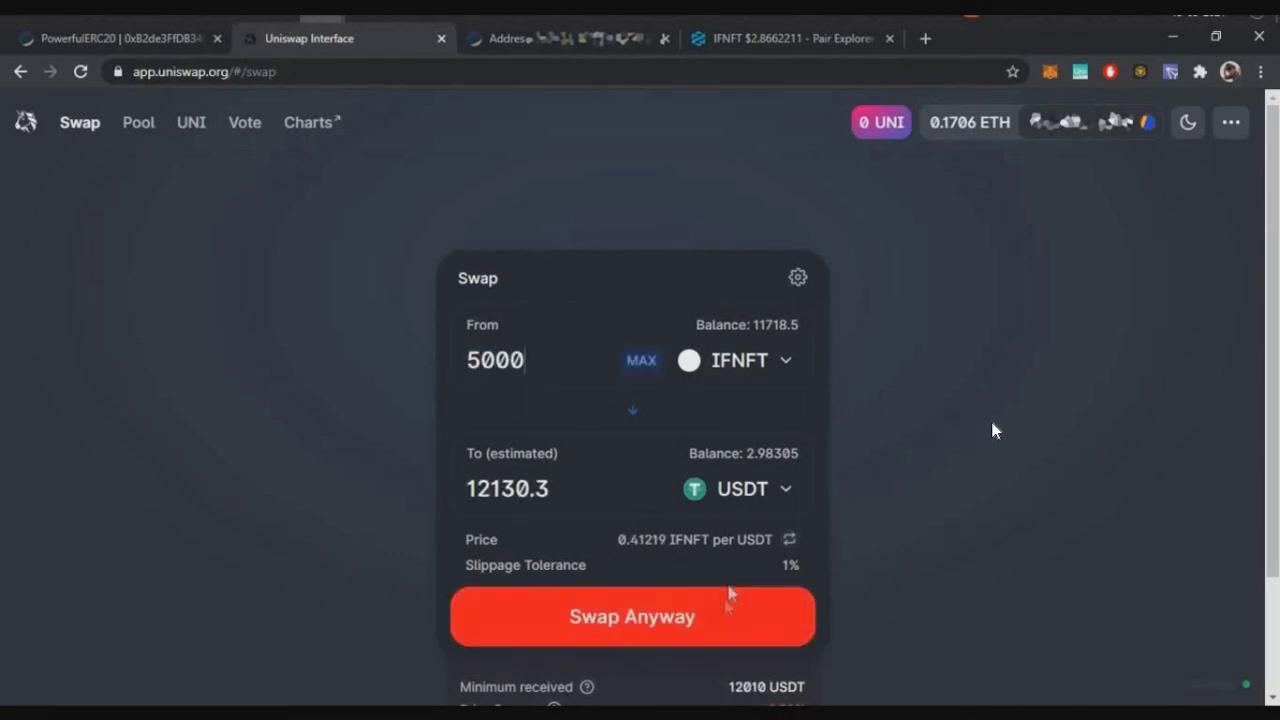
click(662, 637)
click(708, 563)
text(confirm)
key(Return)
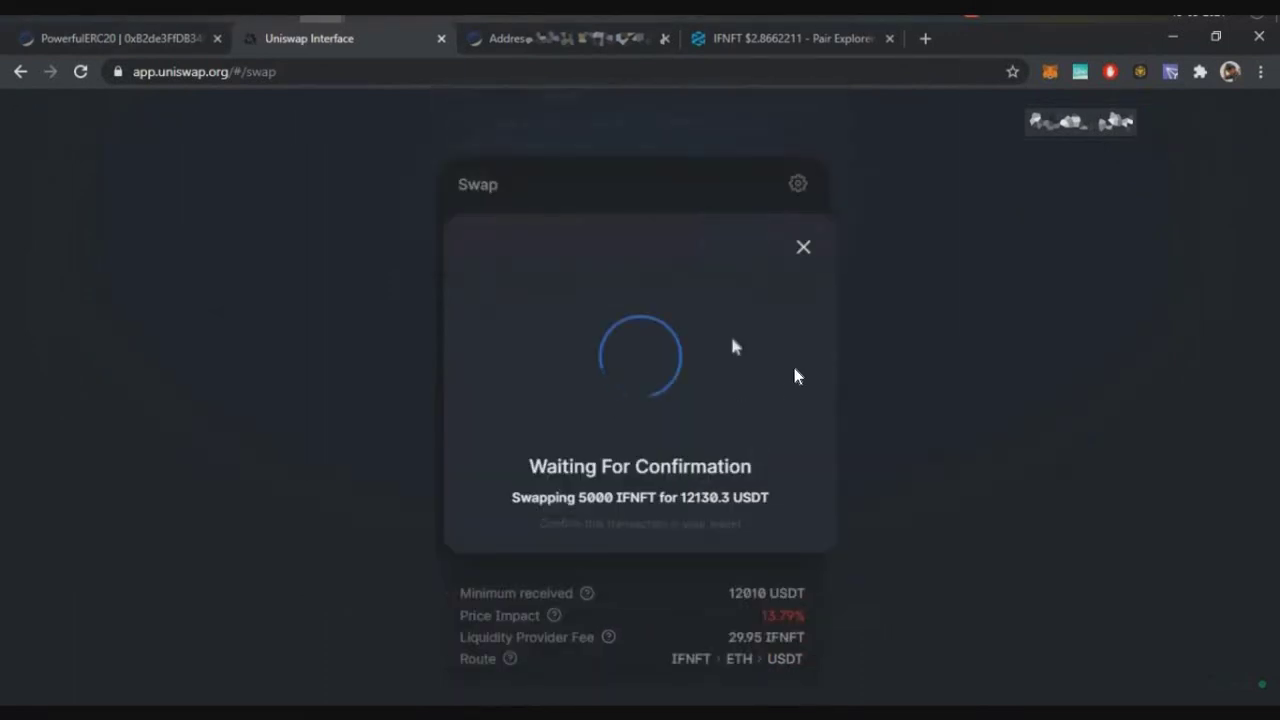
- Choose Fast gas and confirm the swap transaction in MetaMask
click(1248, 295)
click(1215, 330)
click(1230, 560)
click(1205, 565)
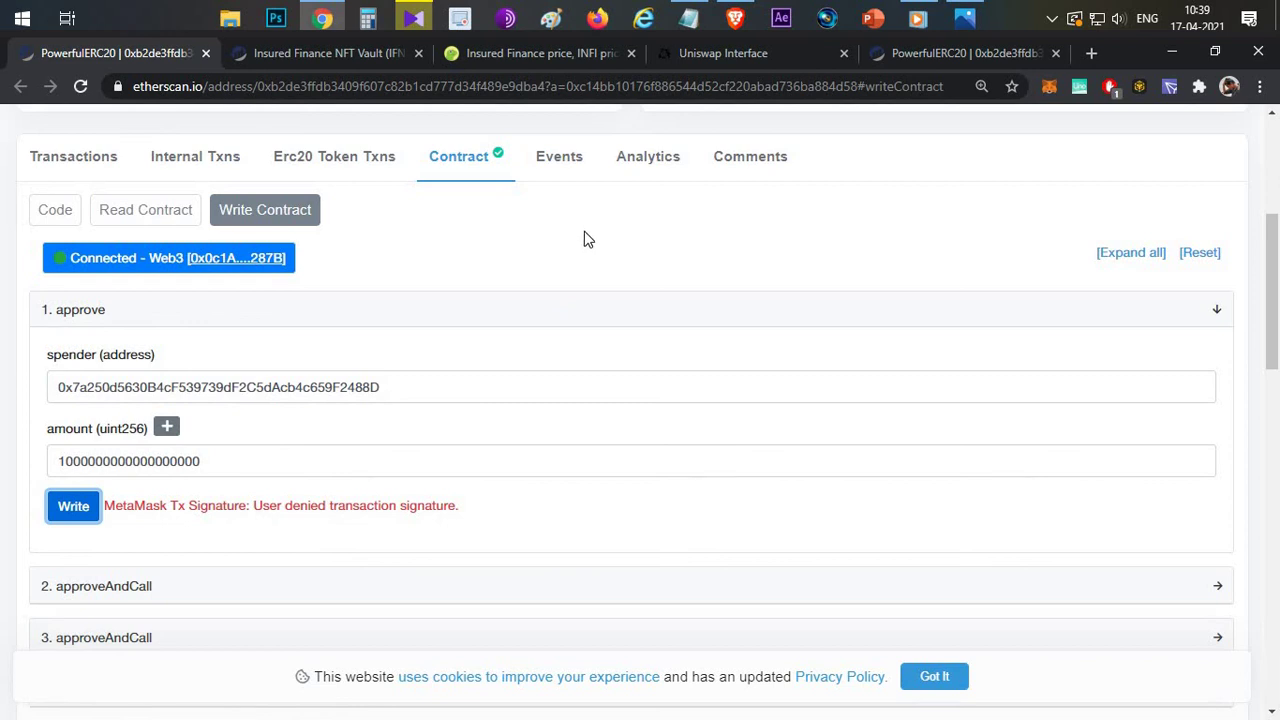
- Switch to the Brave window showing the CryptoEnglish YouTube channel videos
click(738, 18)
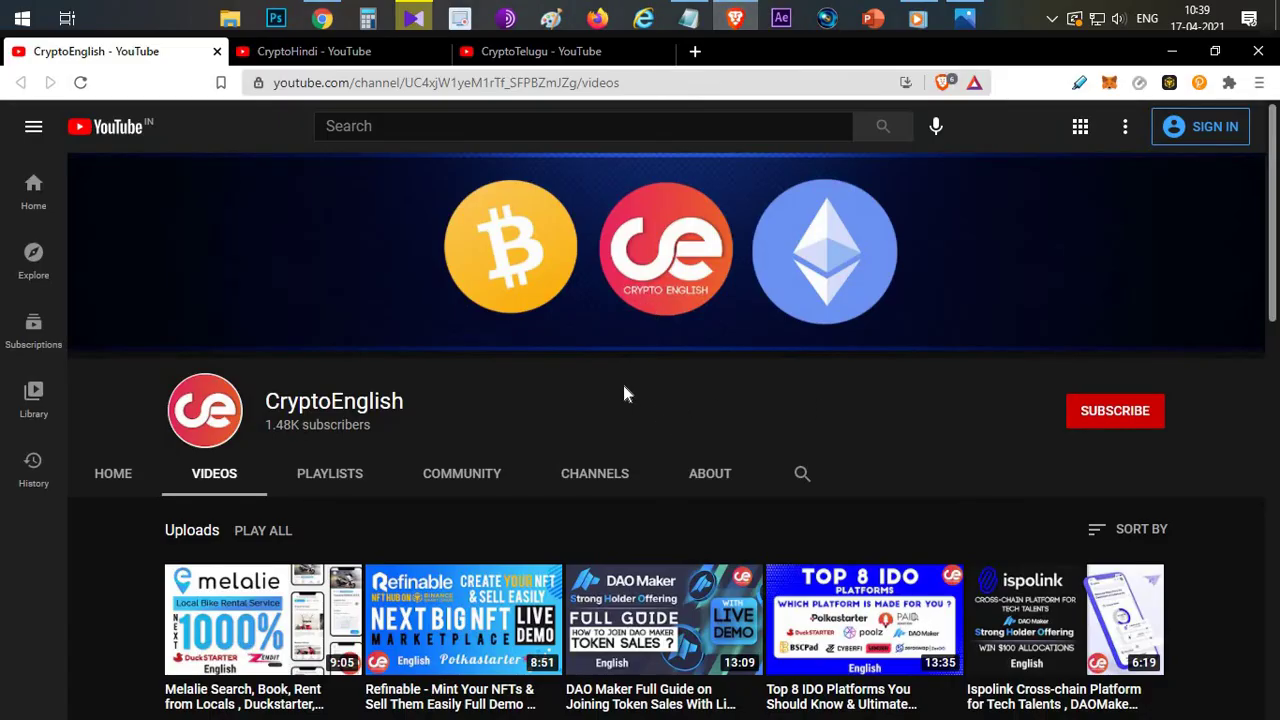